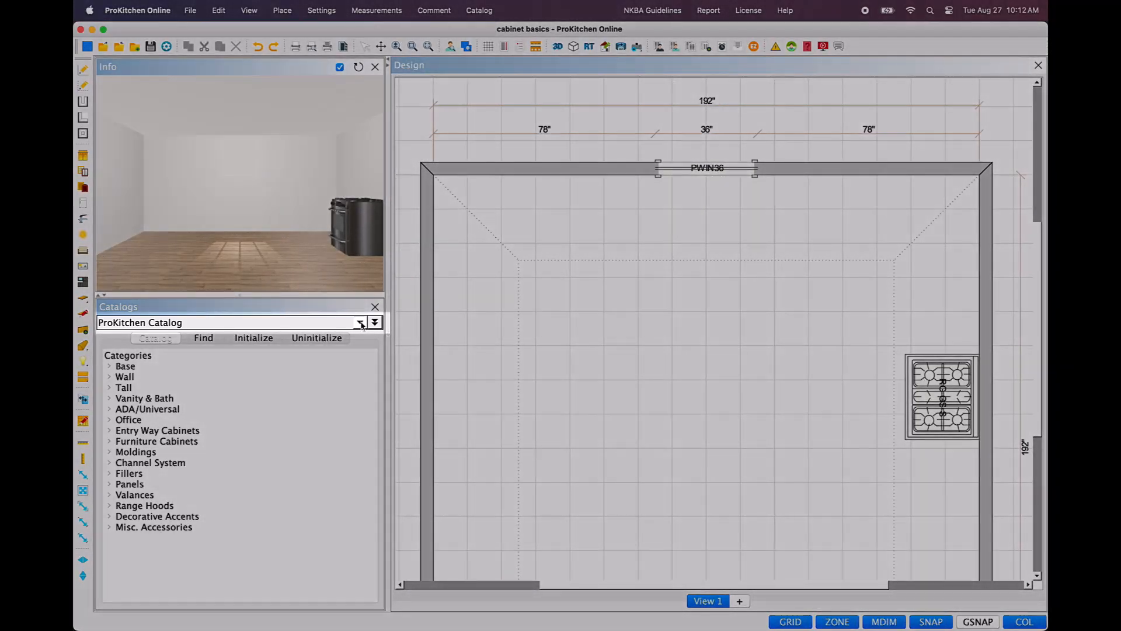
Find the Bertch Kitchen Plus catalog among the uninitialized manufacturer catalogs and initialize it
{"action": "left_click", "coordinate": [360, 322]}
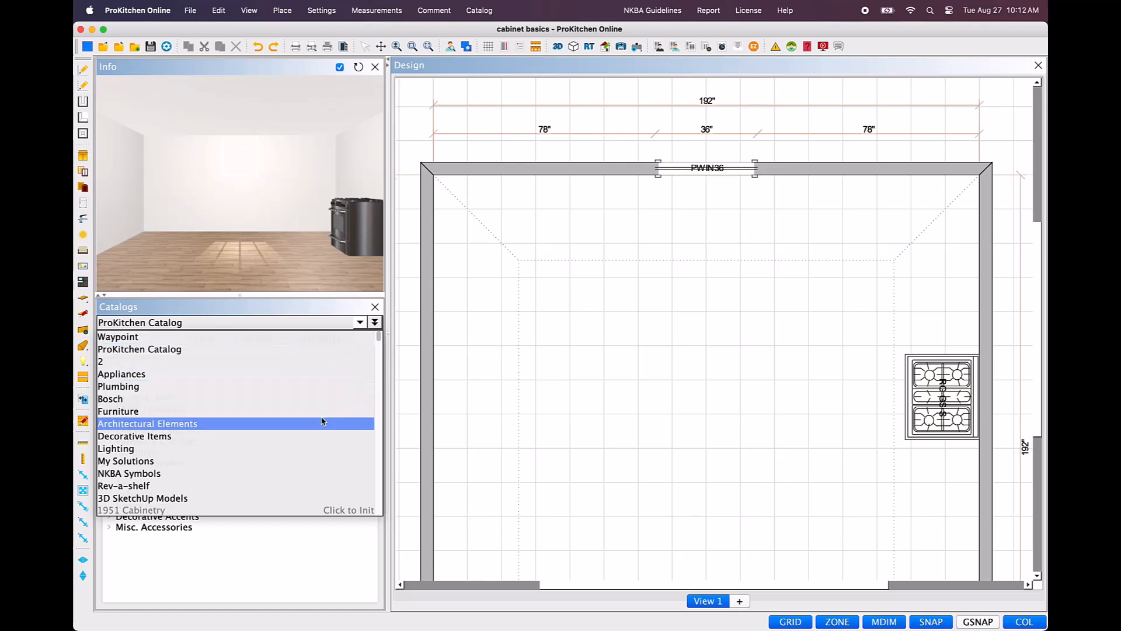
{"action": "scroll", "coordinate": [321, 421], "scroll_direction": "down", "scroll_amount": 5}
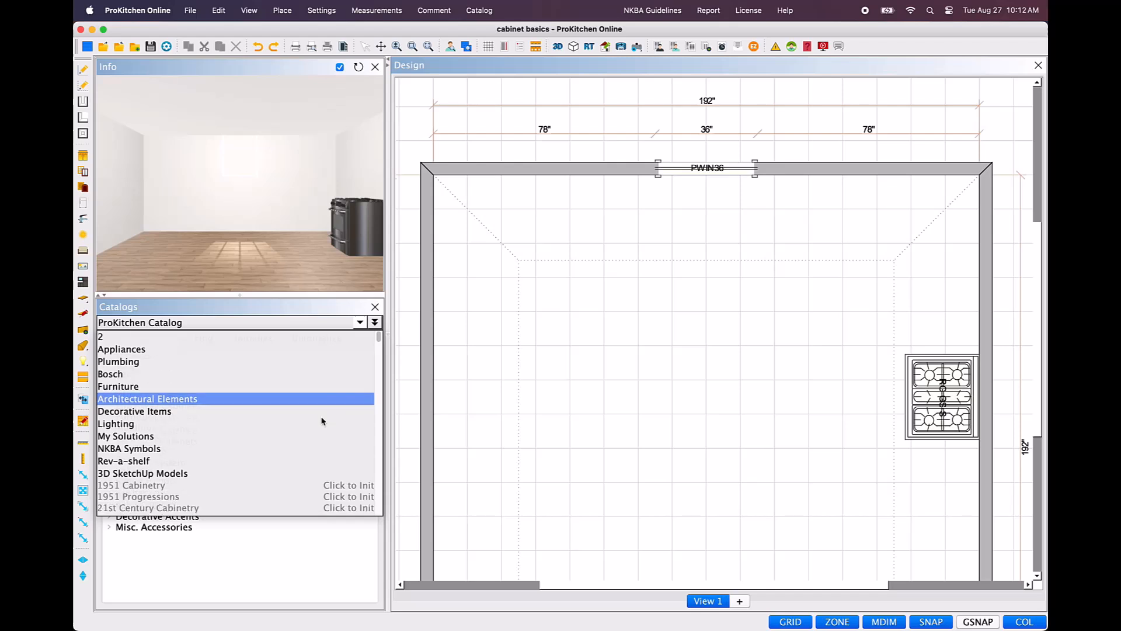
{"action": "scroll", "coordinate": [318, 416], "scroll_direction": "down", "scroll_amount": 5}
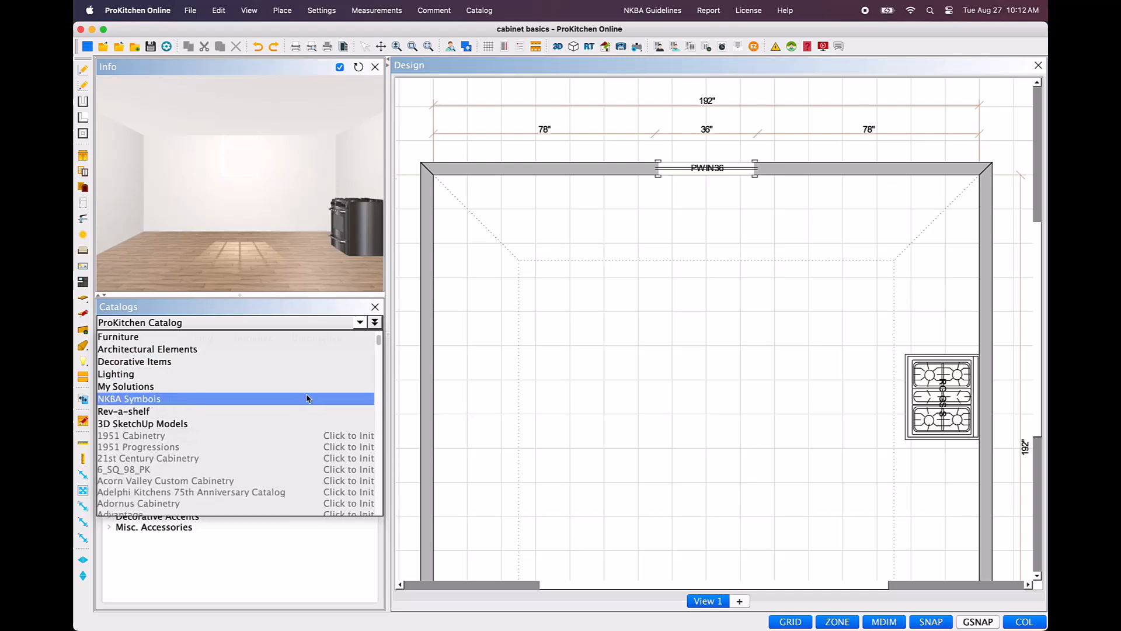
{"action": "scroll", "coordinate": [314, 394], "scroll_direction": "down", "scroll_amount": 5}
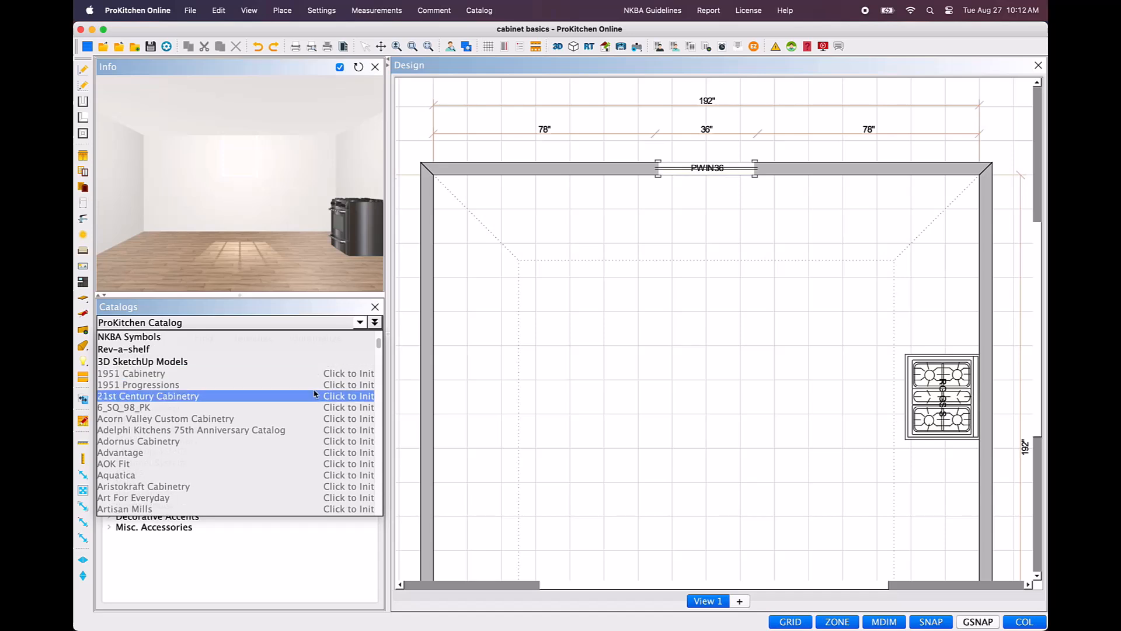
{"action": "scroll", "coordinate": [313, 398], "scroll_direction": "down", "scroll_amount": 1}
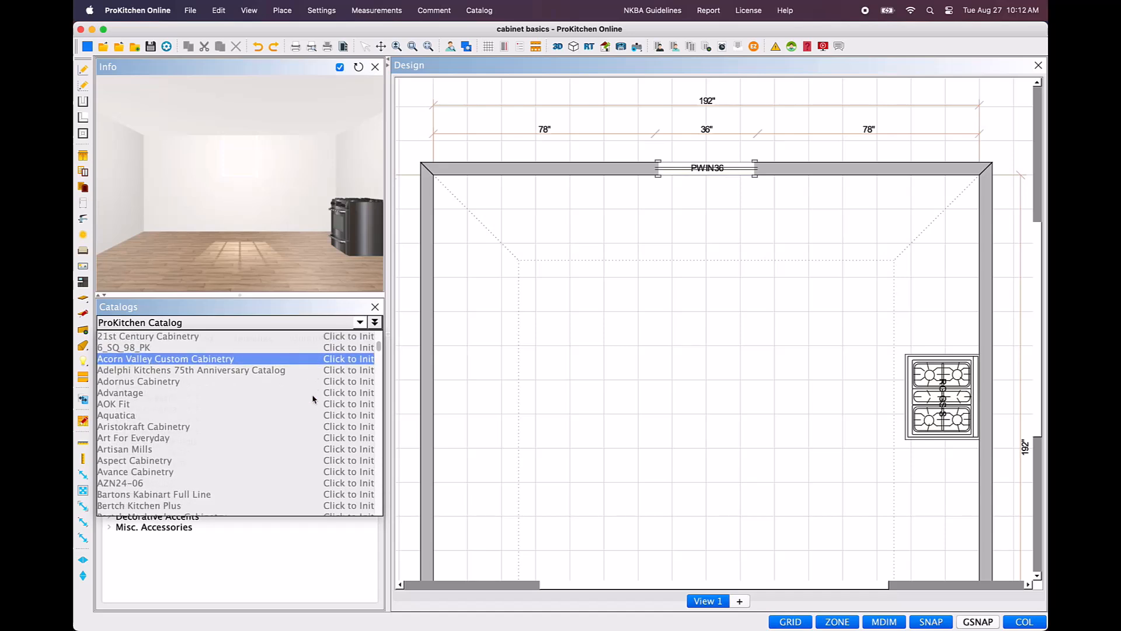
{"action": "scroll", "coordinate": [314, 399], "scroll_direction": "down", "scroll_amount": 2}
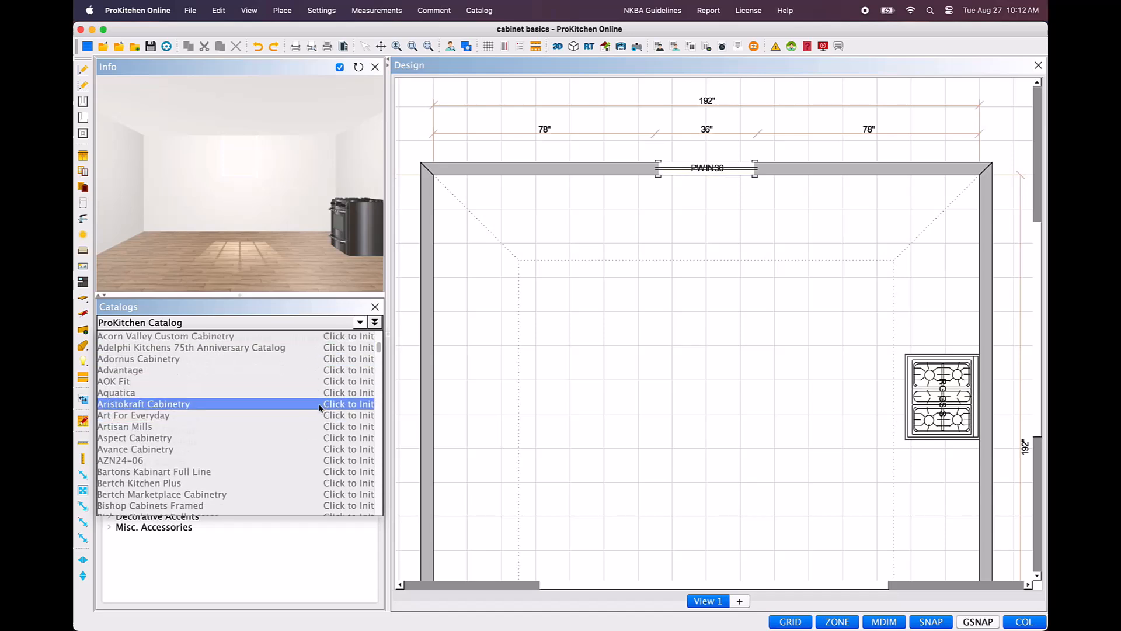
{"action": "scroll", "coordinate": [319, 403], "scroll_direction": "down", "scroll_amount": 1}
{"action": "scroll", "coordinate": [318, 404], "scroll_direction": "down", "scroll_amount": 1}
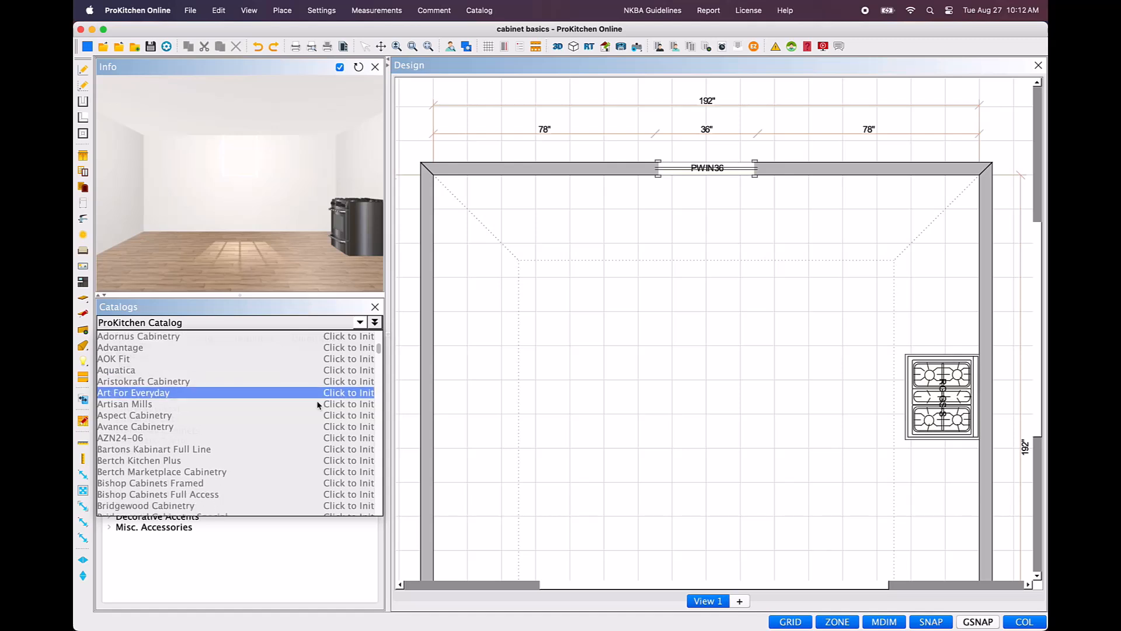
{"action": "scroll", "coordinate": [319, 405], "scroll_direction": "down", "scroll_amount": 2}
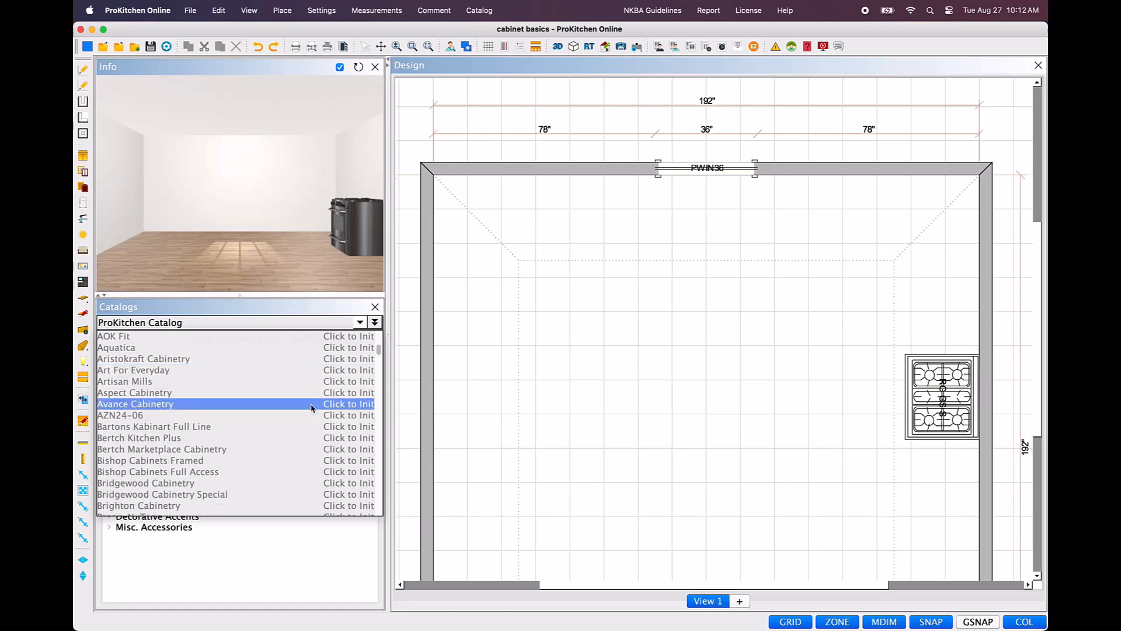
{"action": "left_click", "coordinate": [231, 439]}
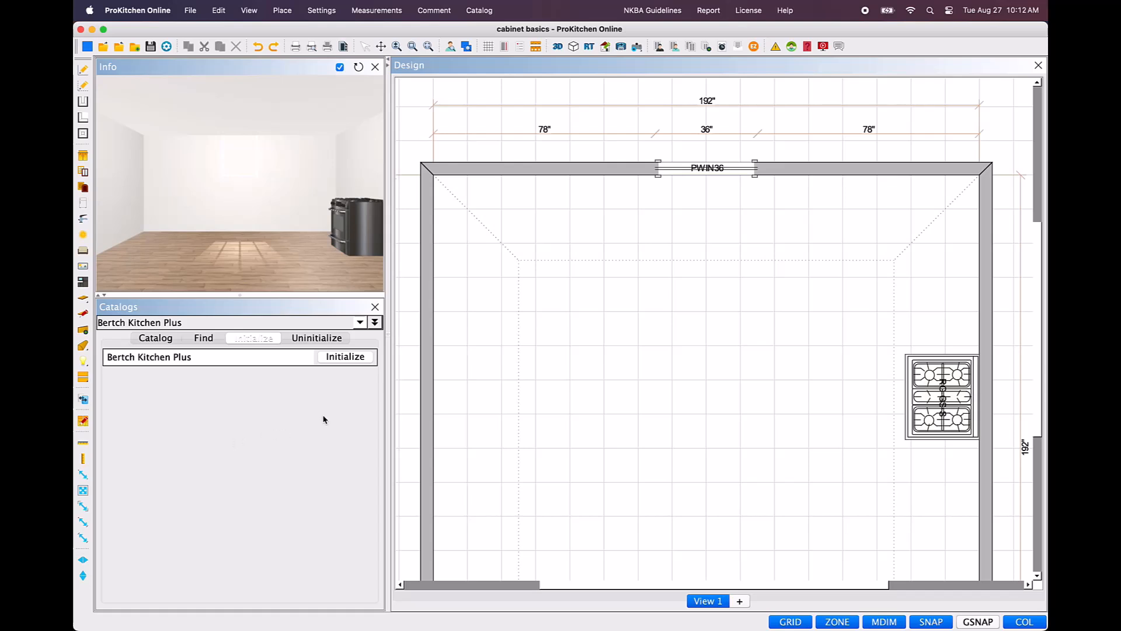
{"action": "left_click", "coordinate": [364, 358]}
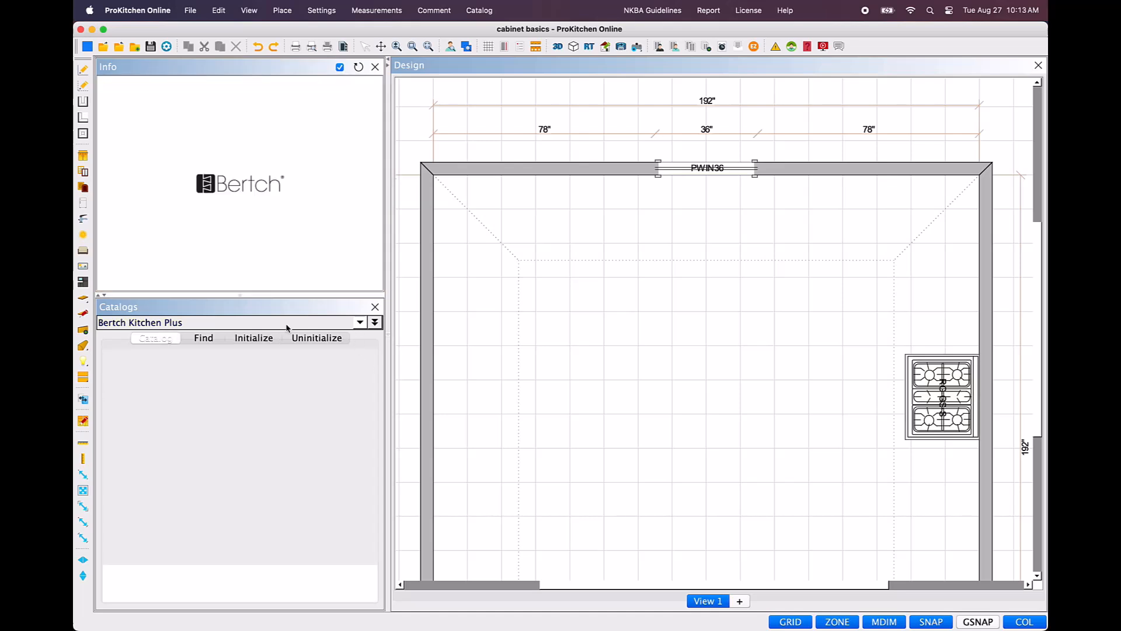
Switch the active catalog back to ProKitchen Catalog
{"action": "left_click", "coordinate": [361, 324]}
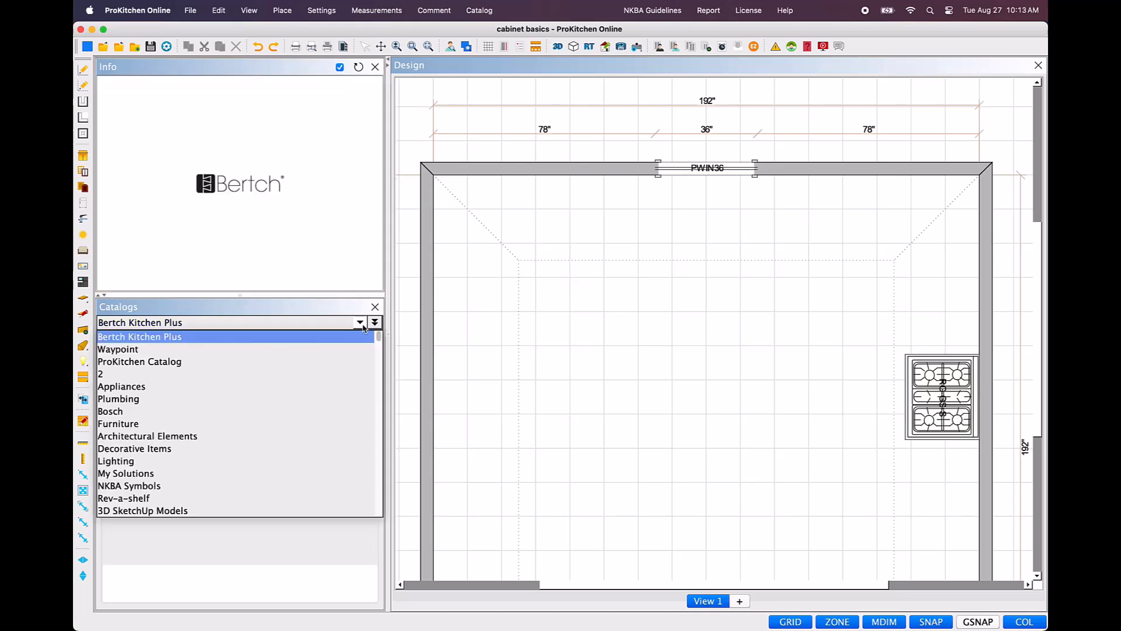
{"action": "left_click", "coordinate": [185, 363]}
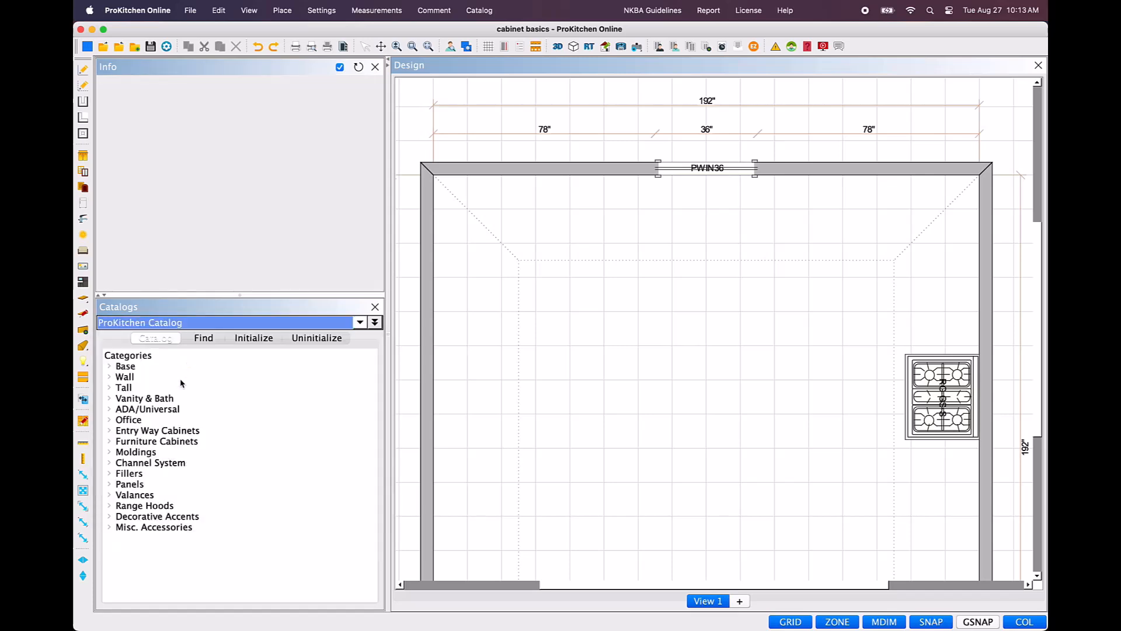
{"action": "left_click", "coordinate": [361, 322]}
{"action": "scroll", "coordinate": [320, 408], "scroll_direction": "up", "scroll_amount": 5}
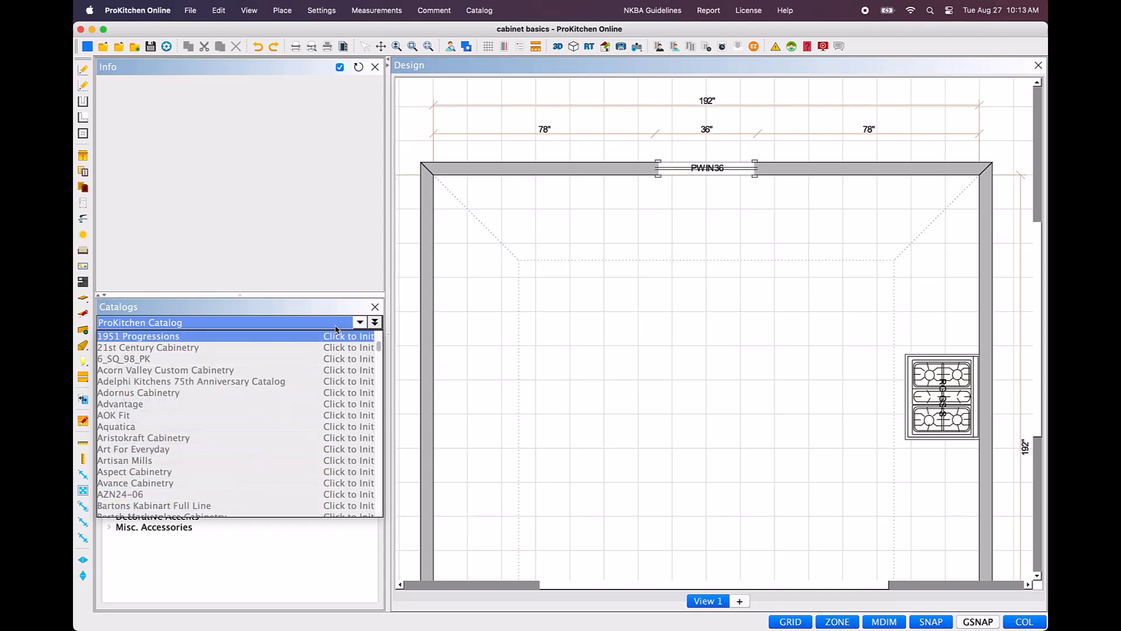
{"action": "scroll", "coordinate": [336, 352], "scroll_direction": "up", "scroll_amount": 3}
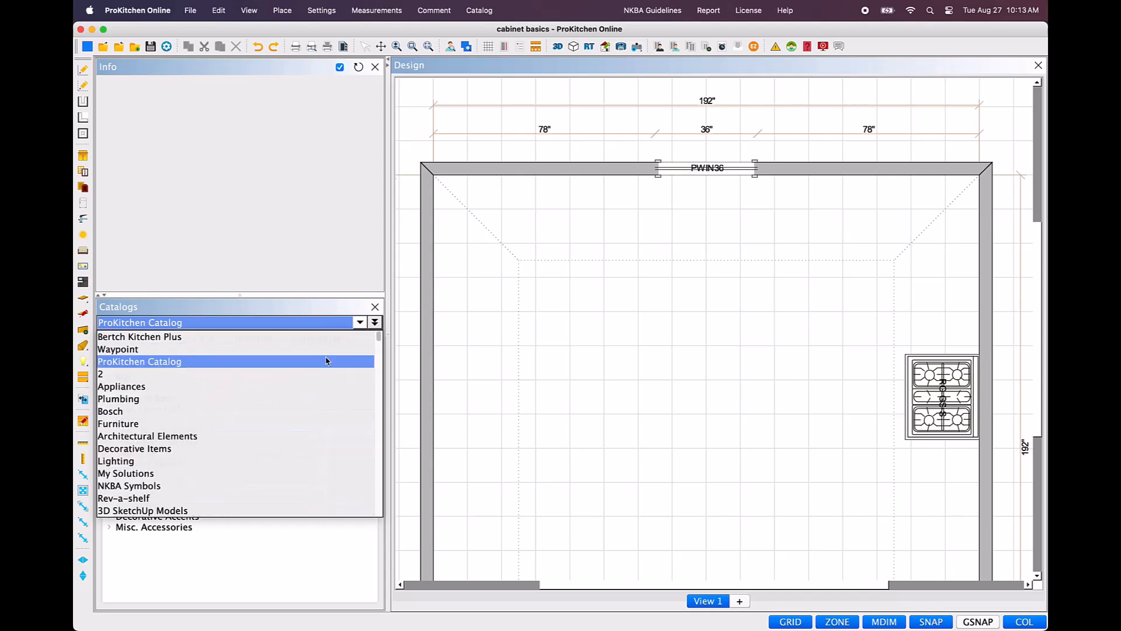
{"action": "left_click", "coordinate": [326, 361]}
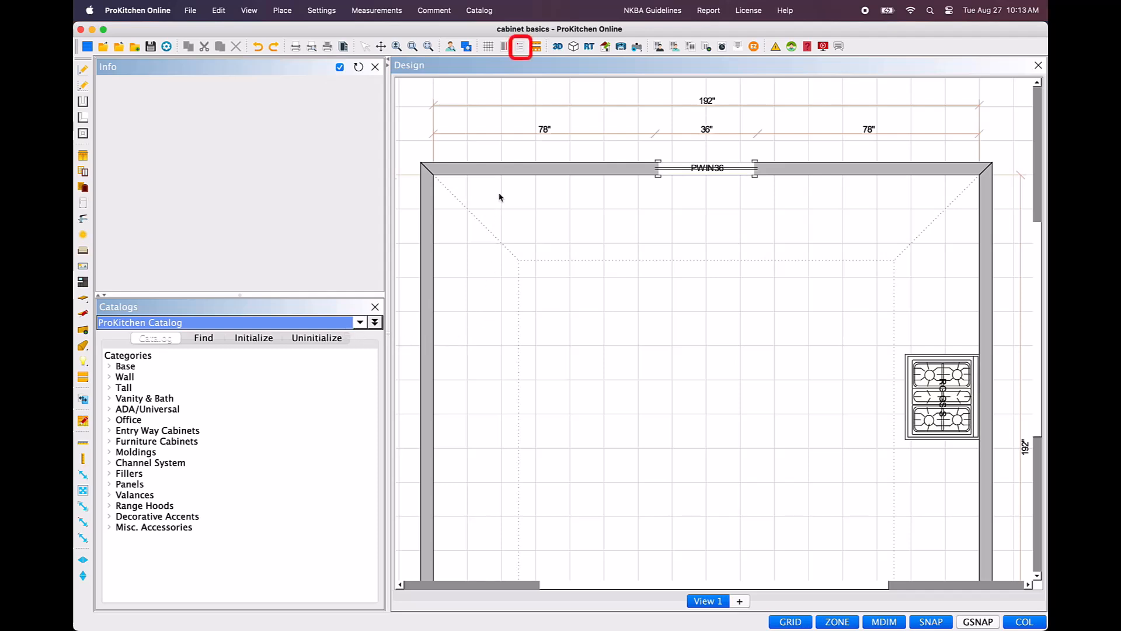
Open the global specifications for ProKitchen Catalog and set Construction to Framed and Door Overlay to Full Overlay
{"action": "left_click", "coordinate": [521, 52]}
{"action": "left_click", "coordinate": [781, 115]}
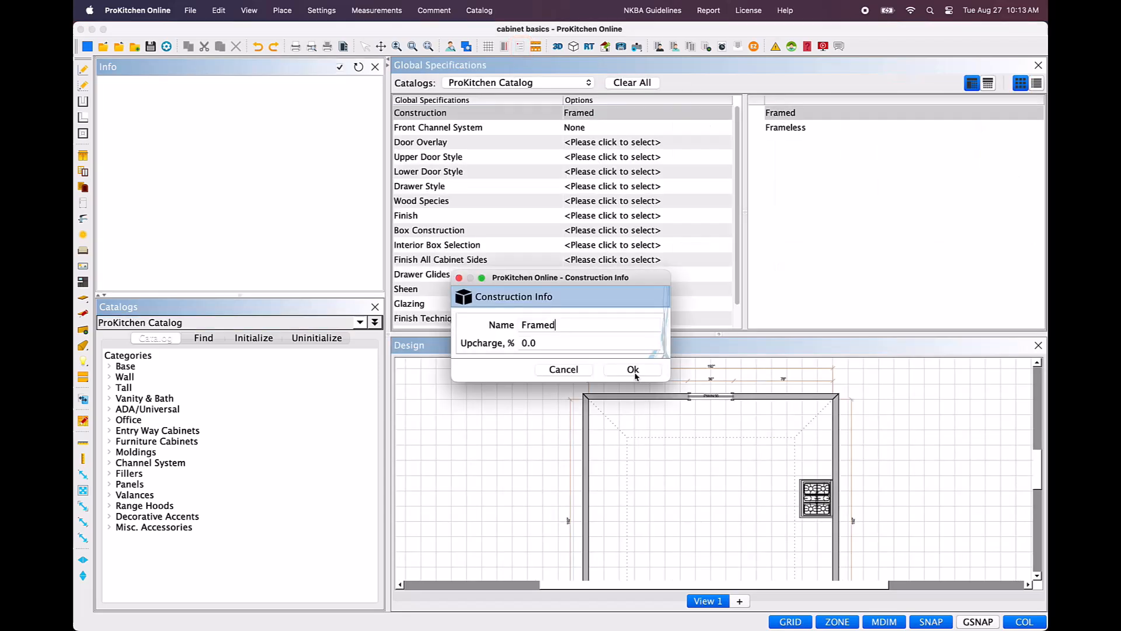
{"action": "left_click", "coordinate": [633, 369]}
{"action": "left_click", "coordinate": [781, 131]}
{"action": "left_click", "coordinate": [633, 369]}
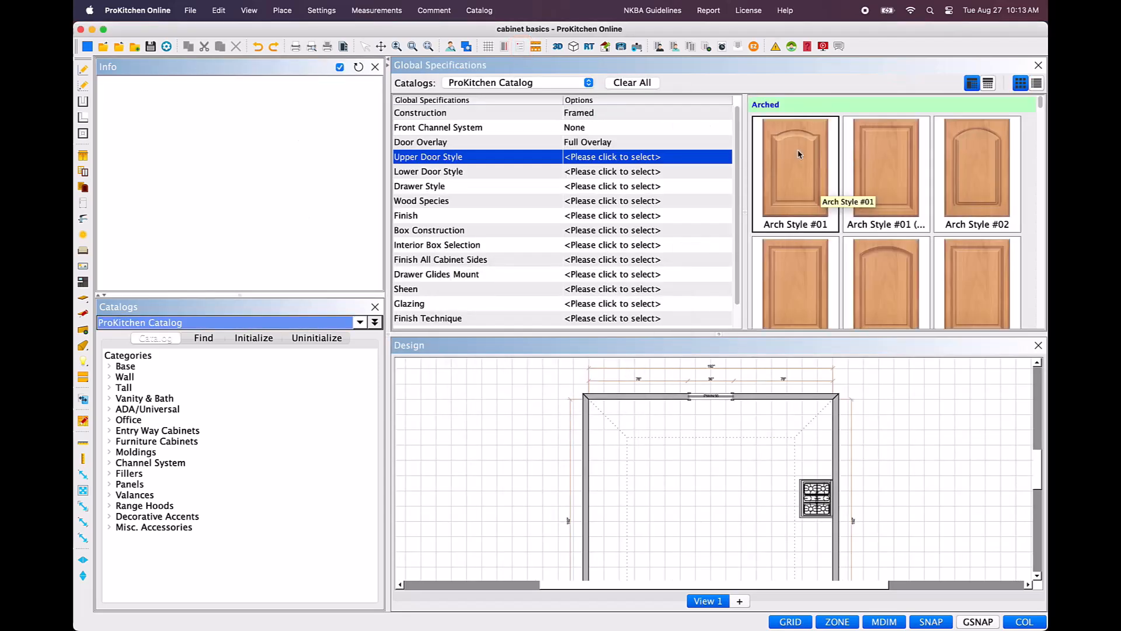
Set both the Upper and Lower Door Style to Mitered Square, Flat Panel Style #05
{"action": "scroll", "coordinate": [800, 154], "scroll_direction": "down", "scroll_amount": 3}
{"action": "scroll", "coordinate": [800, 154], "scroll_direction": "down", "scroll_amount": 10}
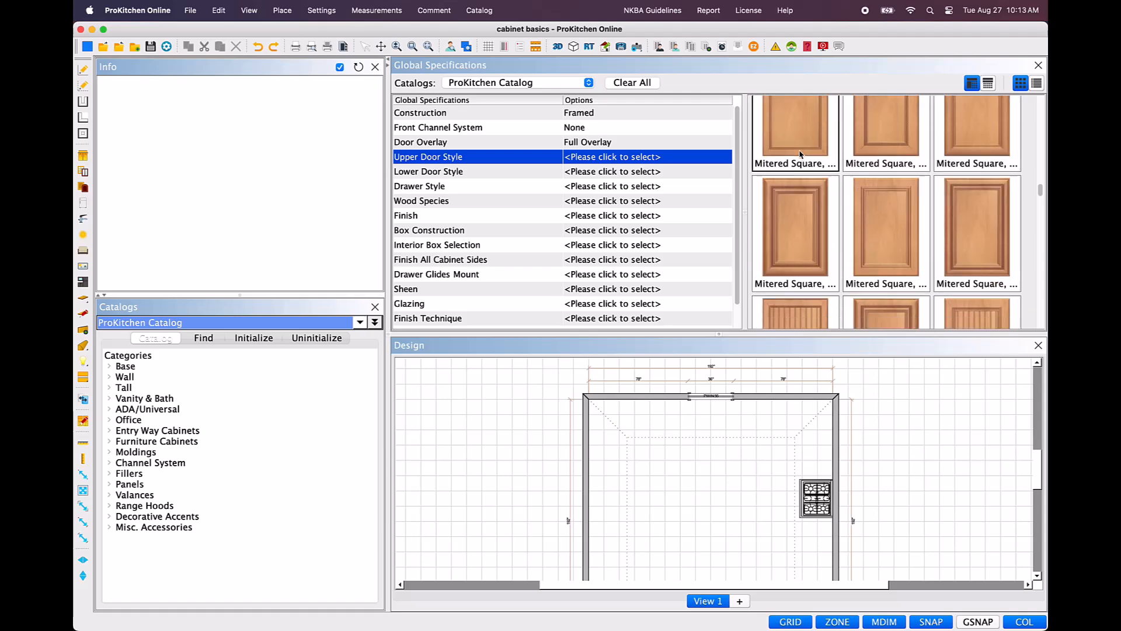
{"action": "left_click", "coordinate": [884, 214]}
{"action": "scroll", "coordinate": [884, 214], "scroll_direction": "down", "scroll_amount": 10}
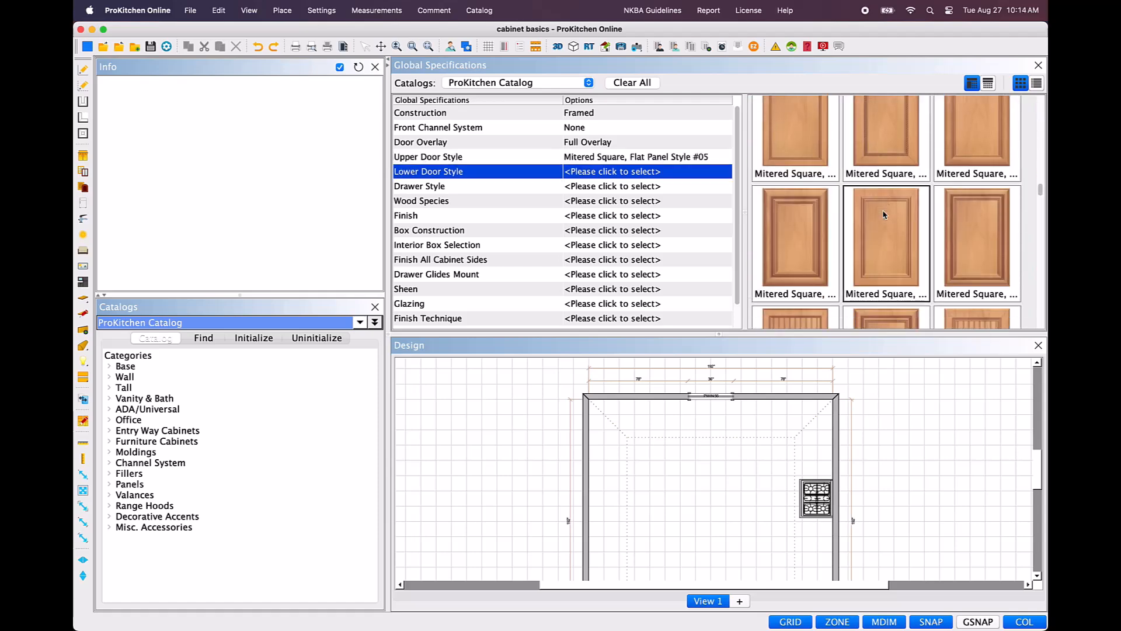
{"action": "left_click", "coordinate": [883, 219]}
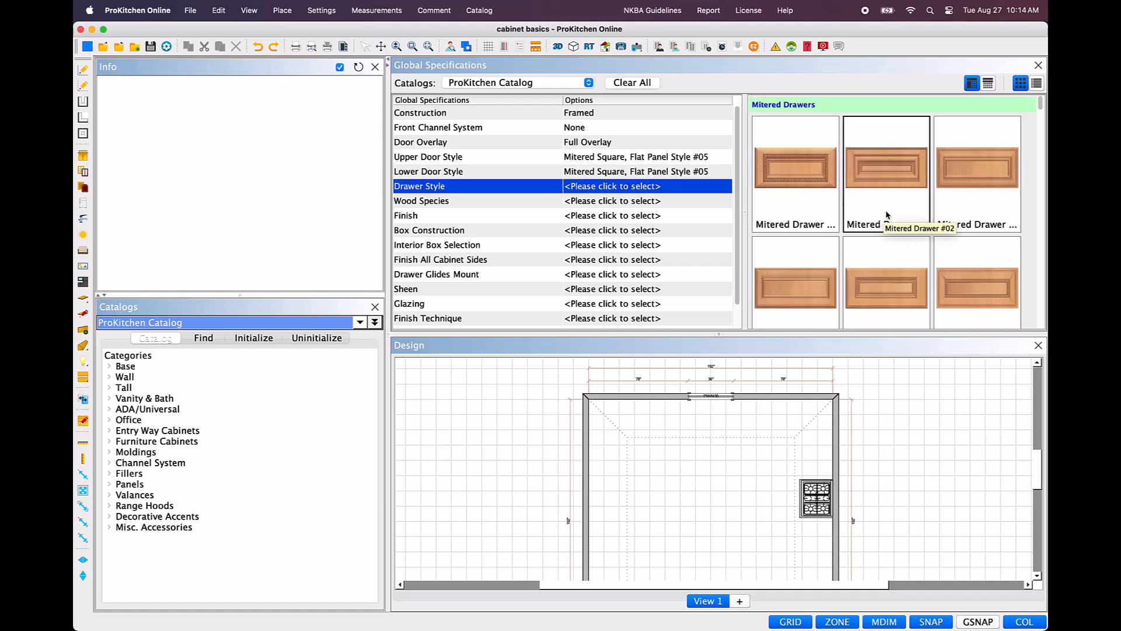
Choose a mitered drawer front from the Mitered Drawers group as the Drawer Style and accept it
{"action": "scroll", "coordinate": [891, 214], "scroll_direction": "down", "scroll_amount": 1}
{"action": "scroll", "coordinate": [826, 222], "scroll_direction": "down", "scroll_amount": 5}
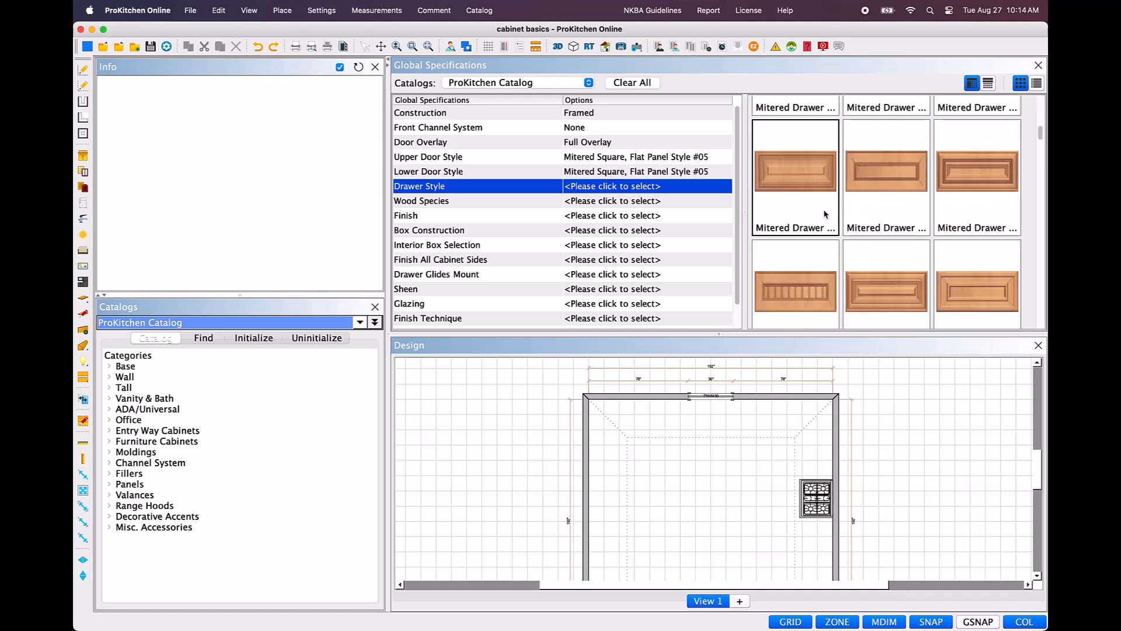
{"action": "scroll", "coordinate": [825, 214], "scroll_direction": "down", "scroll_amount": 3}
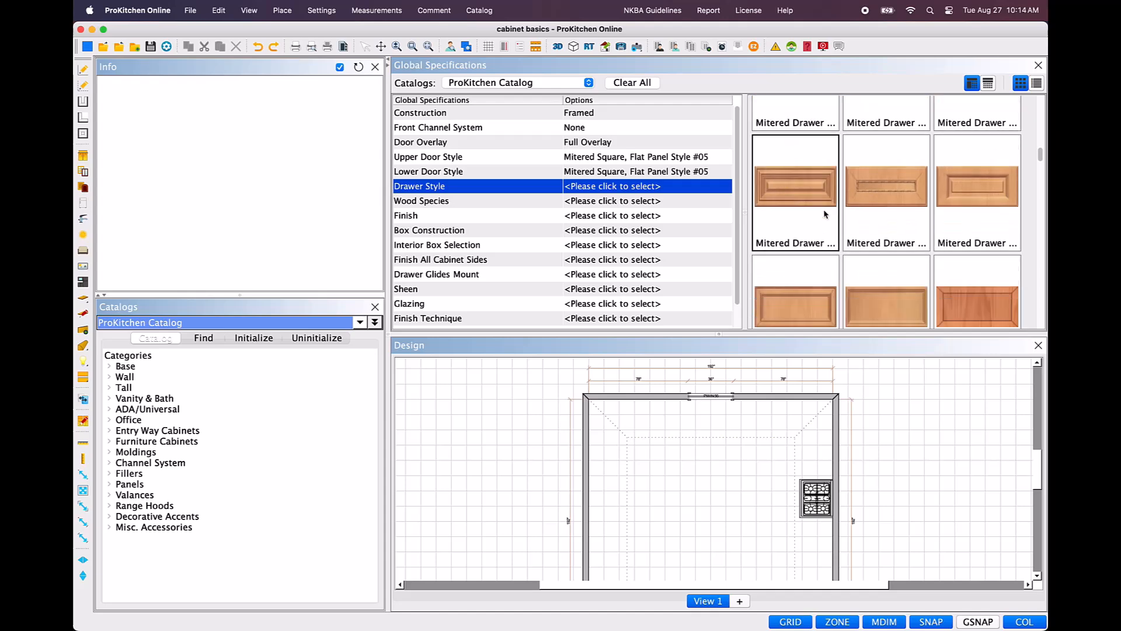
{"action": "double_click", "coordinate": [816, 273]}
{"action": "left_click", "coordinate": [646, 366]}
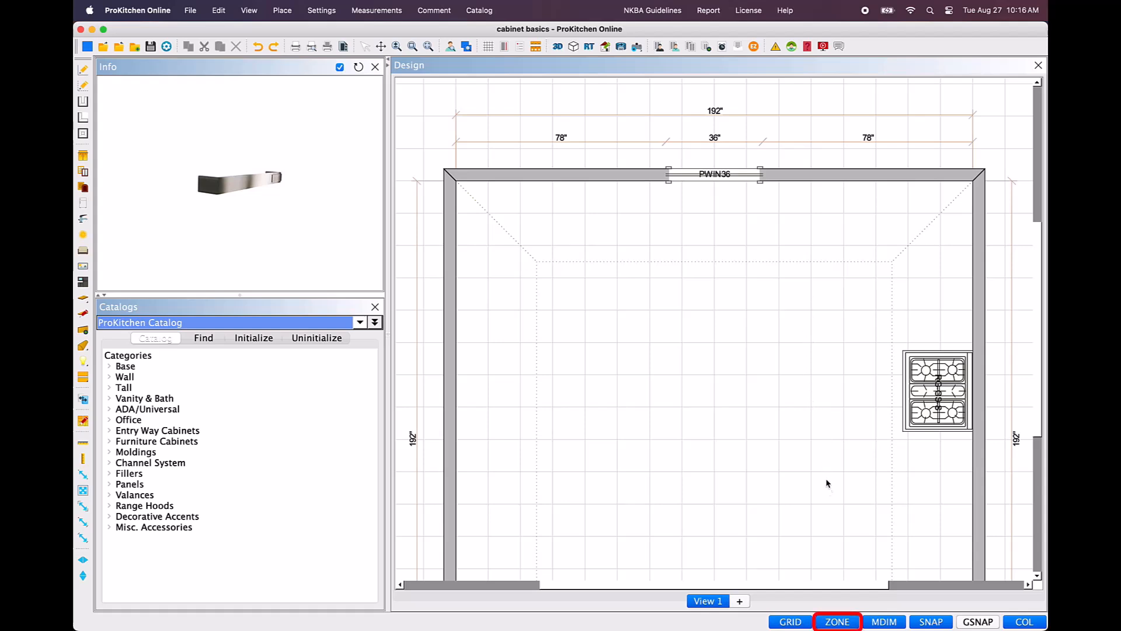
Turn the zone lines in the floor plan off and back on
{"action": "left_click", "coordinate": [852, 623]}
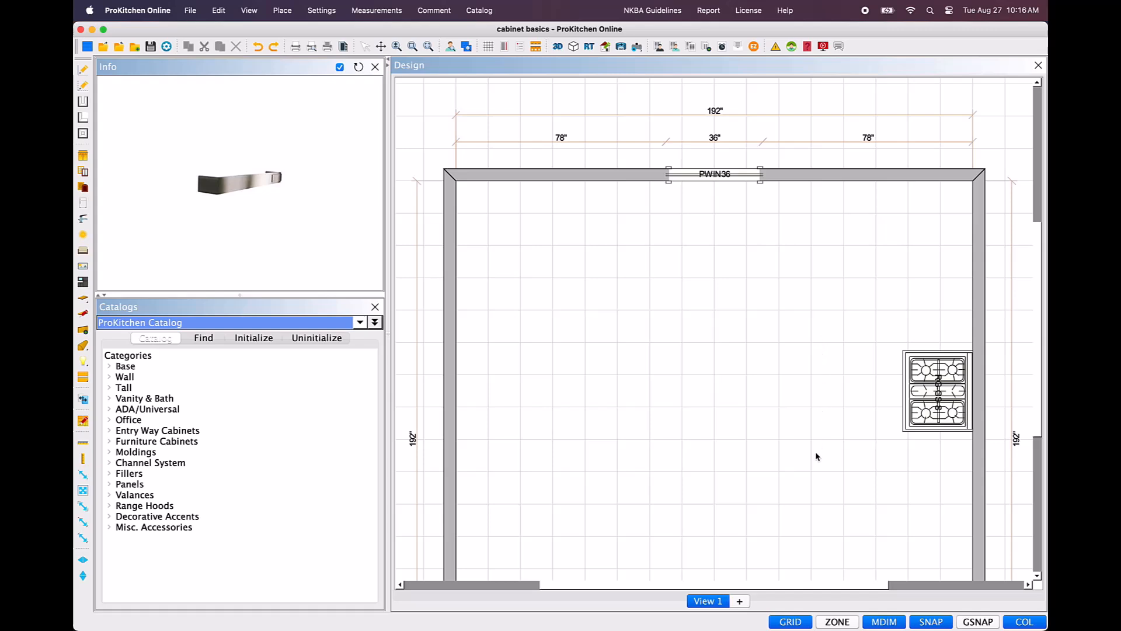
{"action": "left_click", "coordinate": [854, 622]}
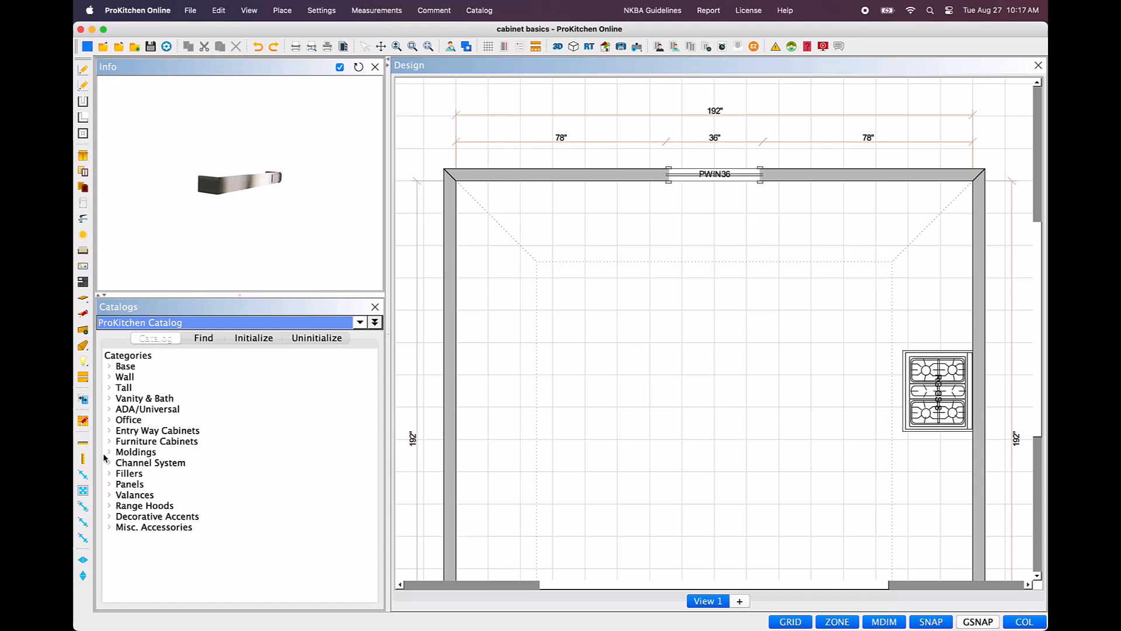
Select the B30B Base Standard Cabinet from Base Cabinets in the Drawer w/Door Base Cabinets category
{"action": "left_click", "coordinate": [108, 366]}
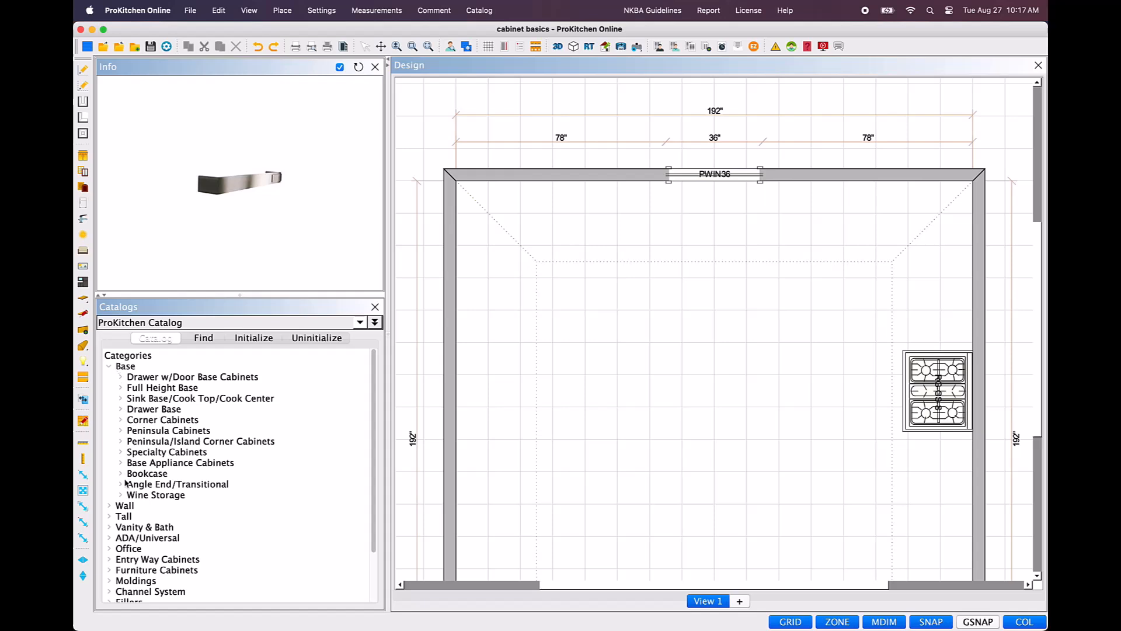
{"action": "left_click", "coordinate": [122, 377]}
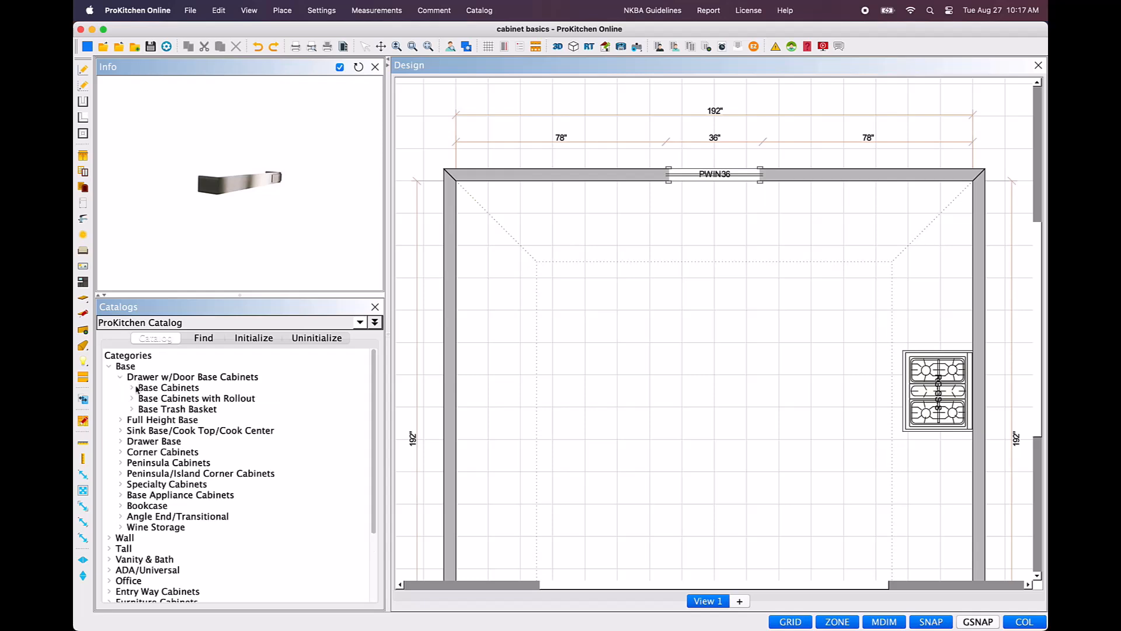
{"action": "left_click", "coordinate": [132, 388]}
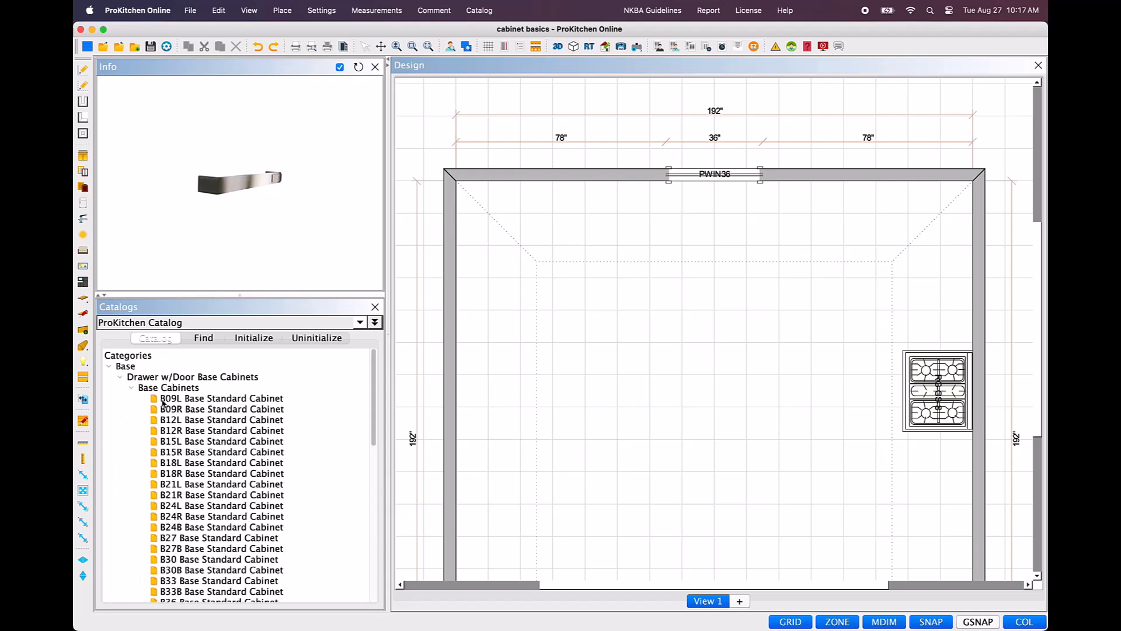
{"action": "scroll", "coordinate": [162, 407], "scroll_direction": "down", "scroll_amount": 3}
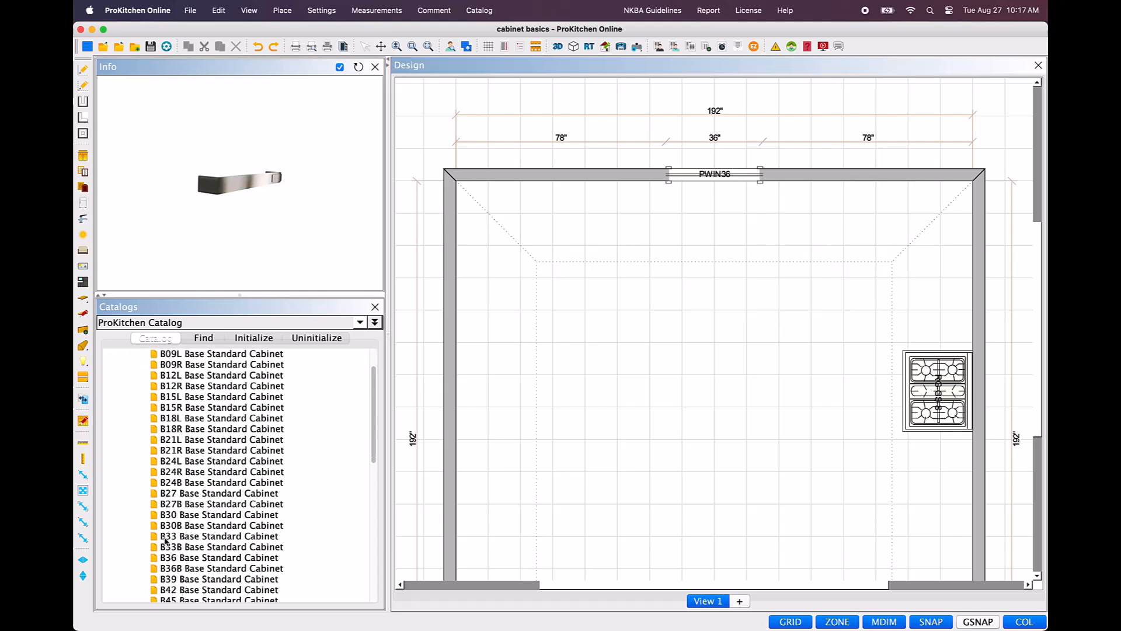
{"action": "left_click", "coordinate": [204, 525]}
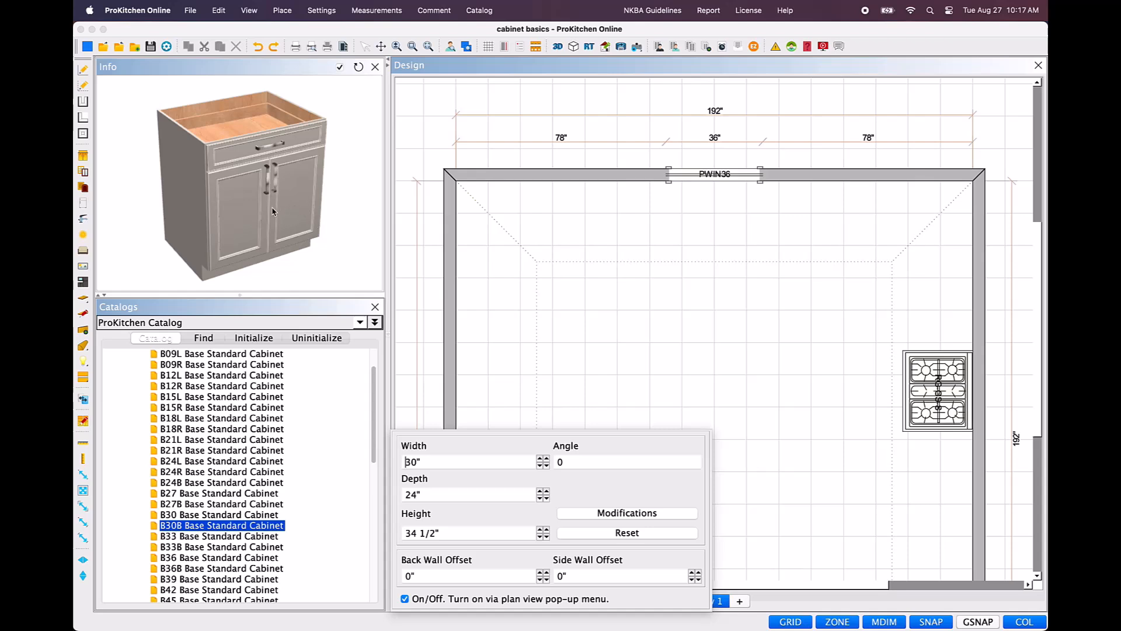
Examine the B30B cabinet's 3D preview from different angles and zoom levels
{"action": "left_click_drag", "start_coordinate": [272, 209], "coordinate": [230, 209]}
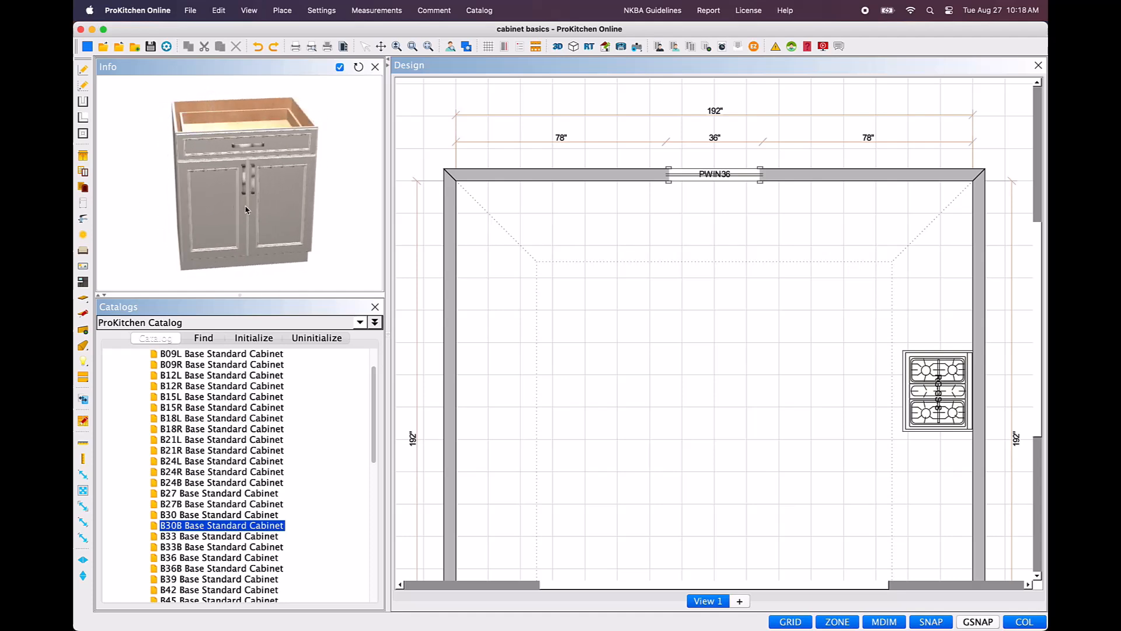
{"action": "scroll", "coordinate": [246, 210], "scroll_direction": "up", "scroll_amount": 3}
{"action": "scroll", "coordinate": [246, 209], "scroll_direction": "down", "scroll_amount": 2}
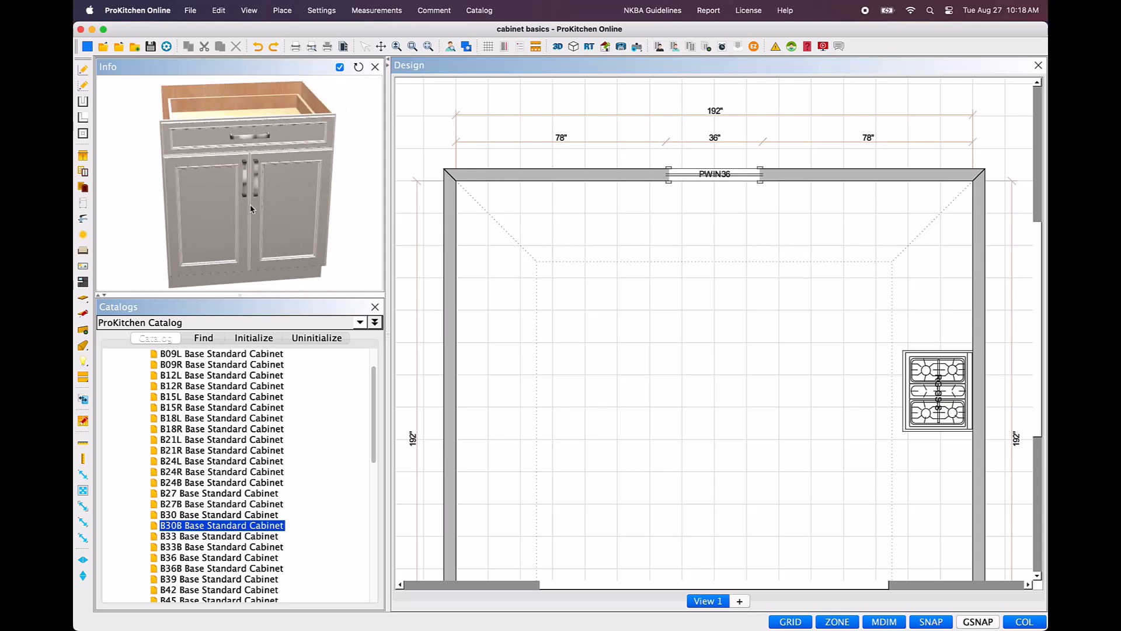
{"action": "left_click", "coordinate": [251, 209]}
{"action": "left_click_drag", "start_coordinate": [251, 209], "coordinate": [258, 185]}
{"action": "left_click", "coordinate": [257, 184]}
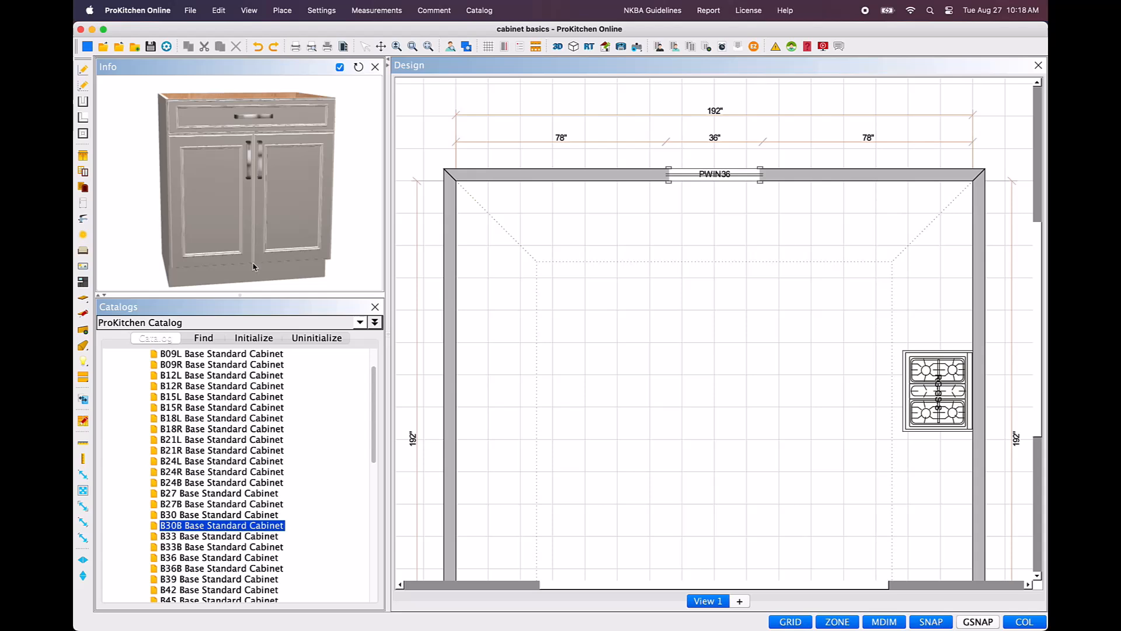
Open the B30B cabinet's placement options, try increasing its width, and set the width to 30 inches
{"action": "double_click", "coordinate": [257, 528]}
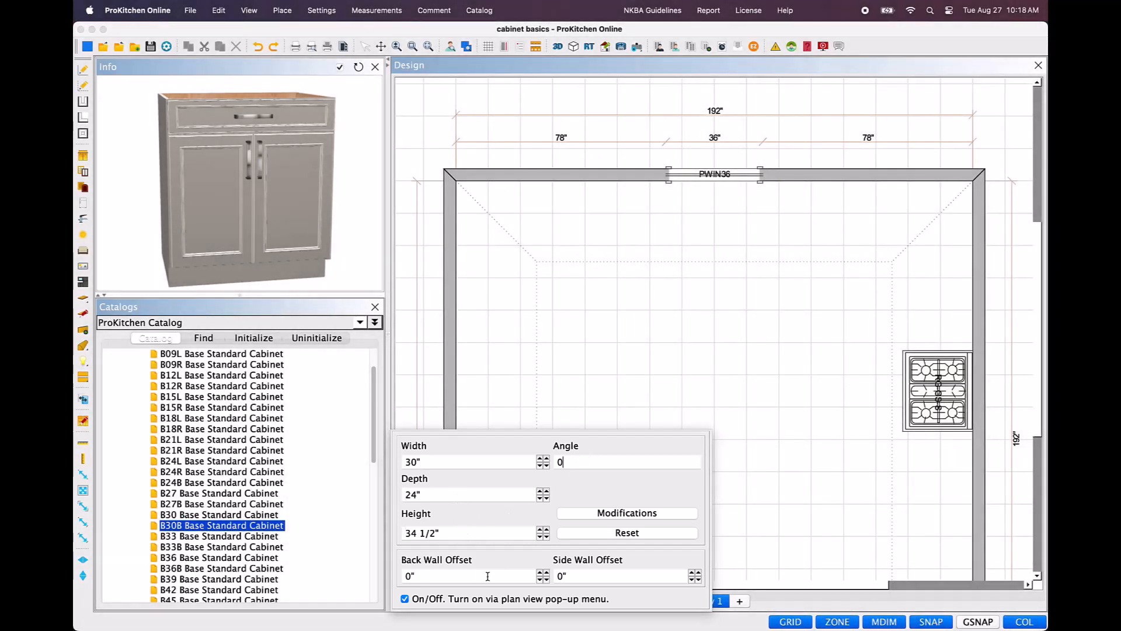
{"action": "left_click", "coordinate": [605, 578]}
{"action": "left_click", "coordinate": [542, 459]}
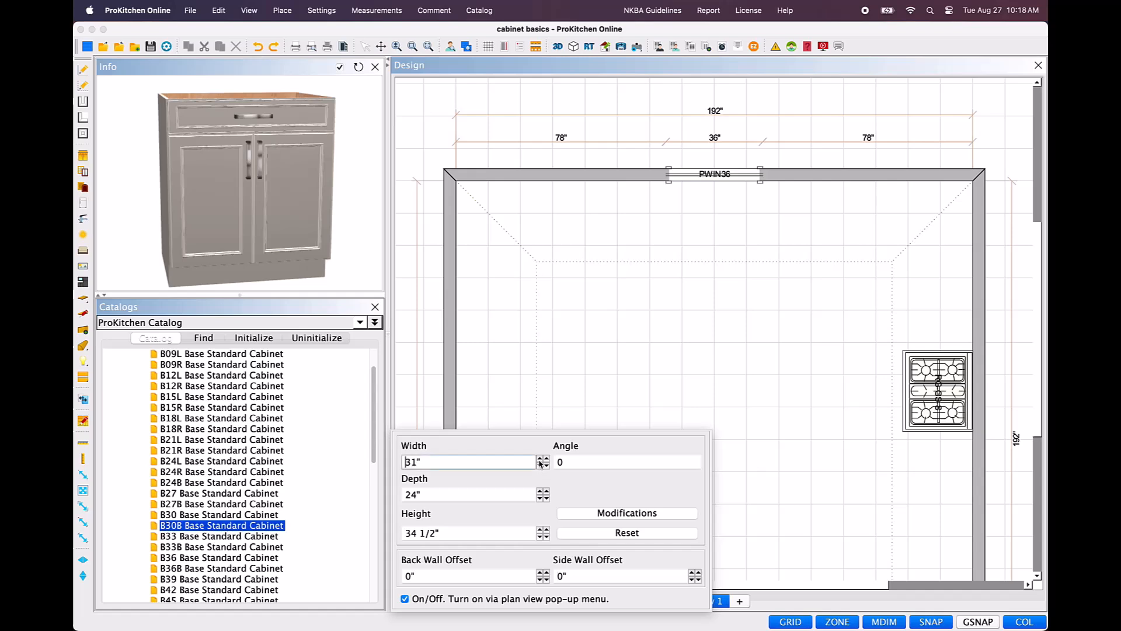
{"action": "left_click", "coordinate": [543, 459]}
{"action": "left_click", "coordinate": [543, 458]}
{"action": "left_click_drag", "start_coordinate": [480, 462], "coordinate": [391, 467]}
{"action": "type", "text": "30"}
{"action": "left_click", "coordinate": [255, 530]}
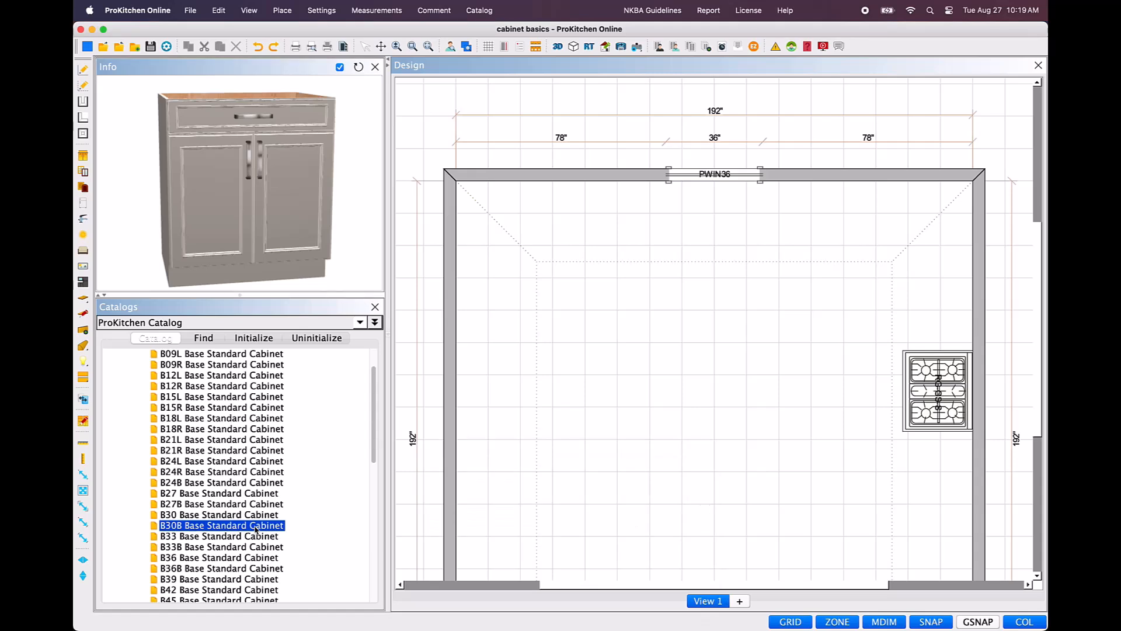
Place the B30B cabinet on the window wall with a left distance of 16 inches, and move it into the left corner
{"action": "left_click_drag", "start_coordinate": [255, 530], "coordinate": [500, 204]}
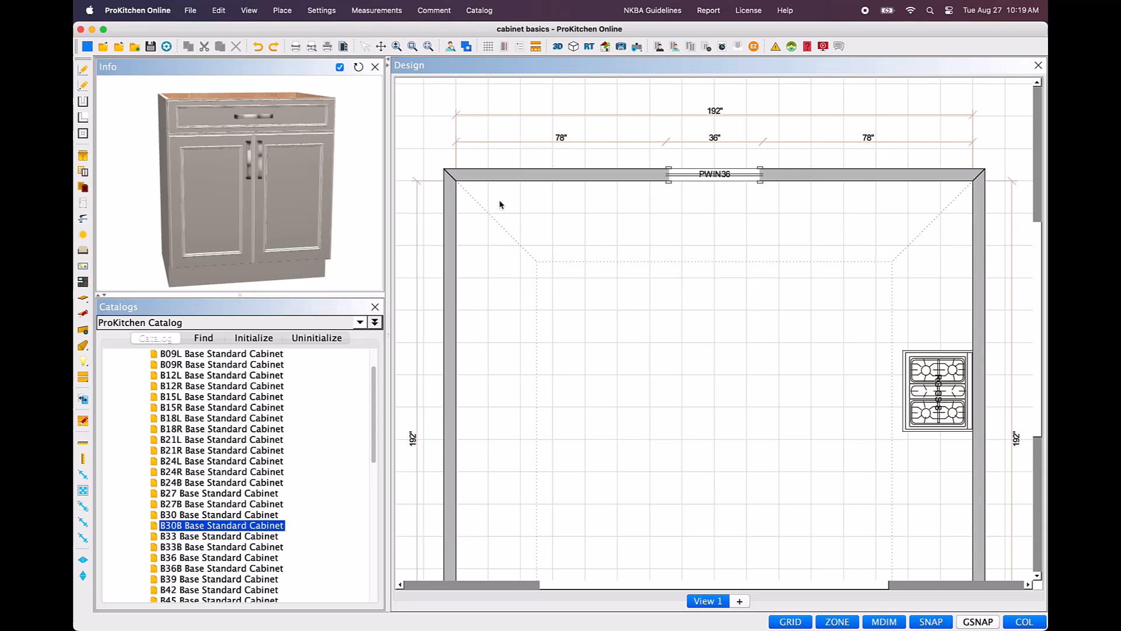
{"action": "left_click_drag", "start_coordinate": [499, 204], "coordinate": [500, 204]}
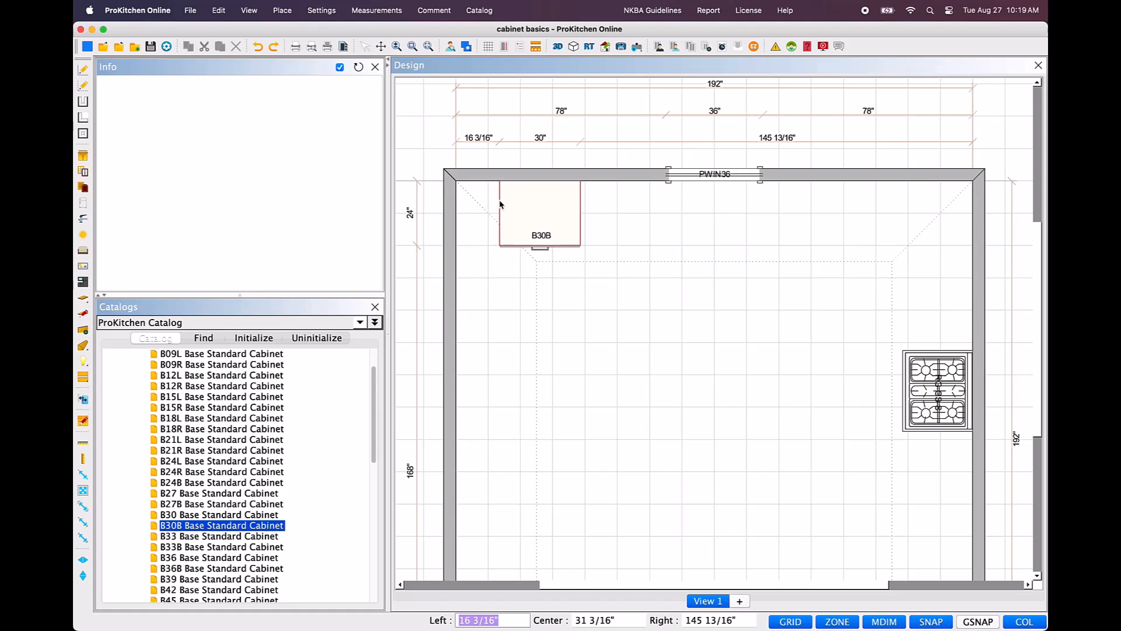
{"action": "type", "text": "16"}
{"action": "key", "text": "Return"}
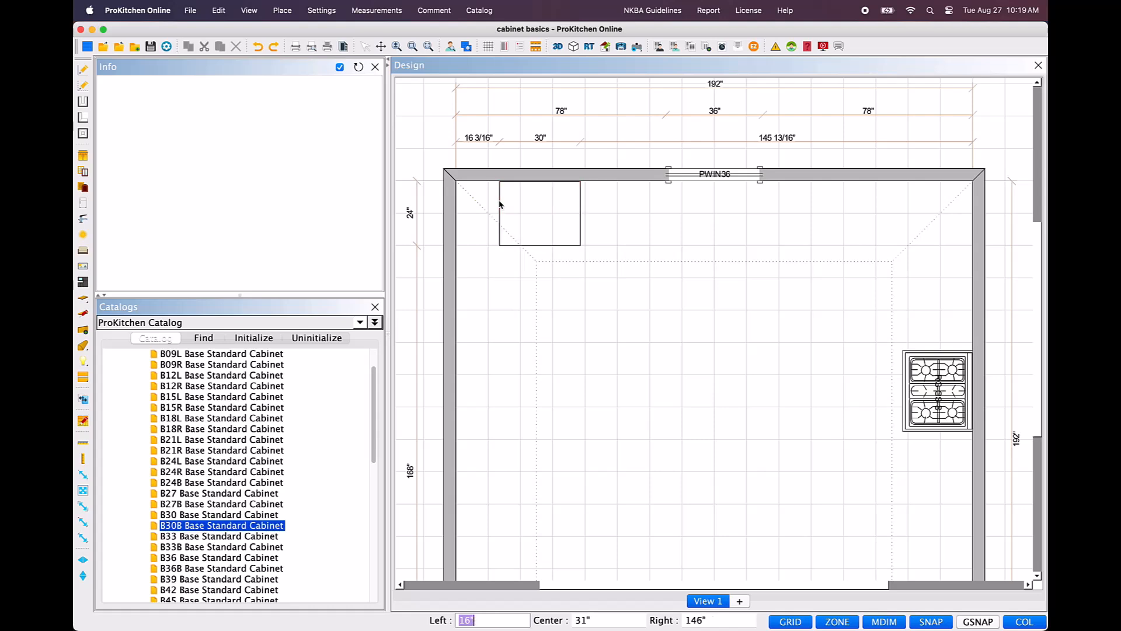
{"action": "left_click_drag", "start_coordinate": [500, 203], "coordinate": [466, 219]}
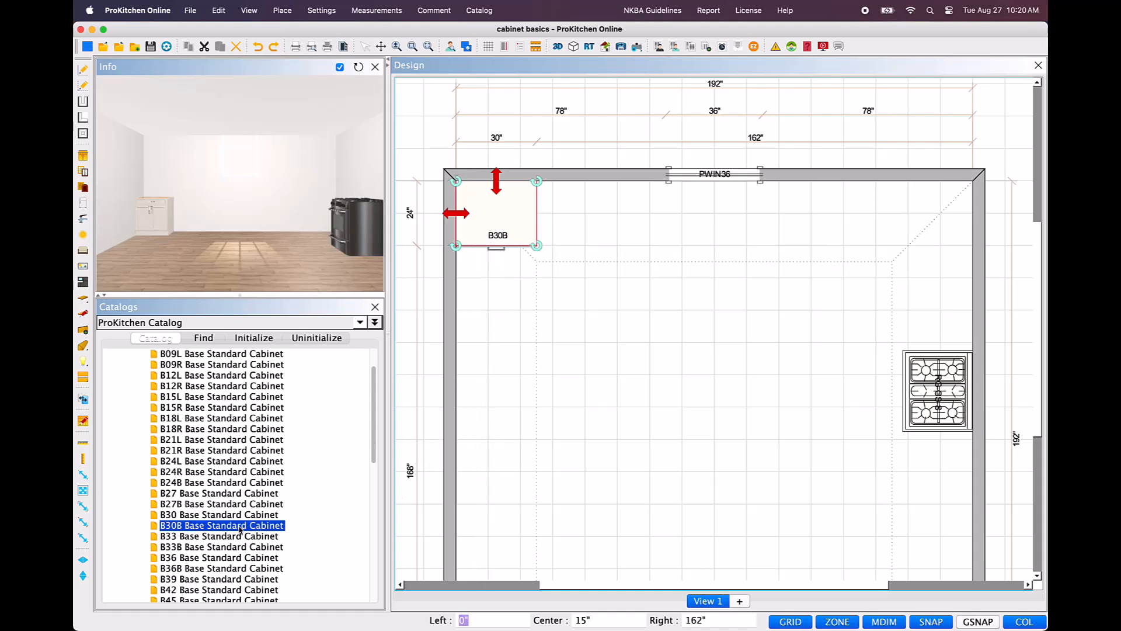
Place a second B30B cabinet on the window wall, to the right of the window, with a right distance of 48 inches
{"action": "left_click_drag", "start_coordinate": [240, 529], "coordinate": [759, 250]}
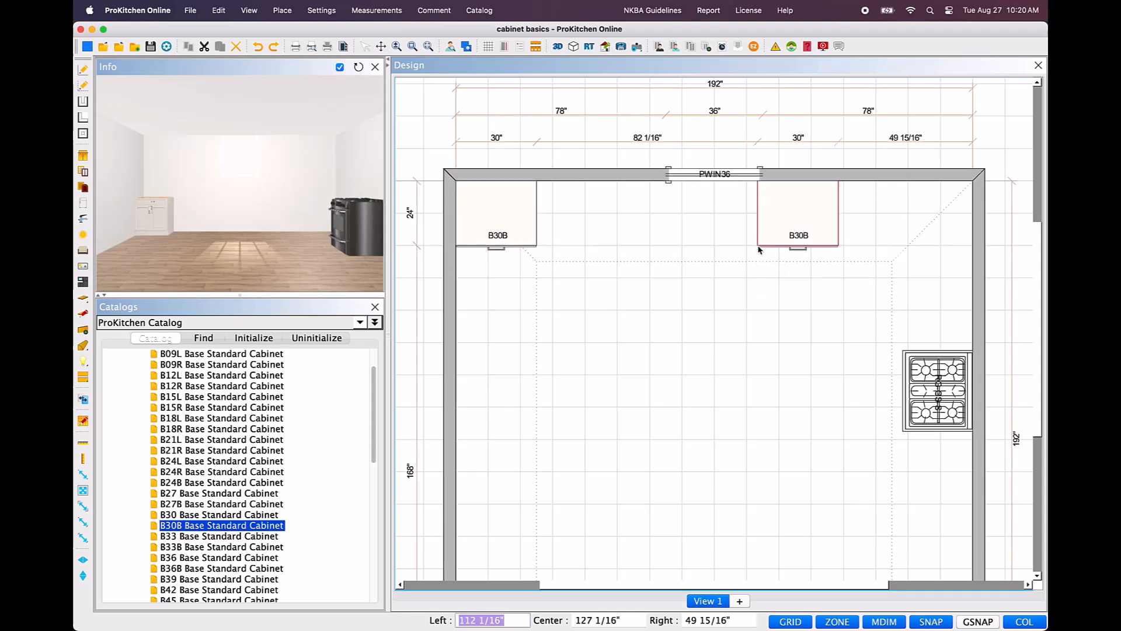
{"action": "left_click_drag", "start_coordinate": [758, 250], "coordinate": [676, 250]}
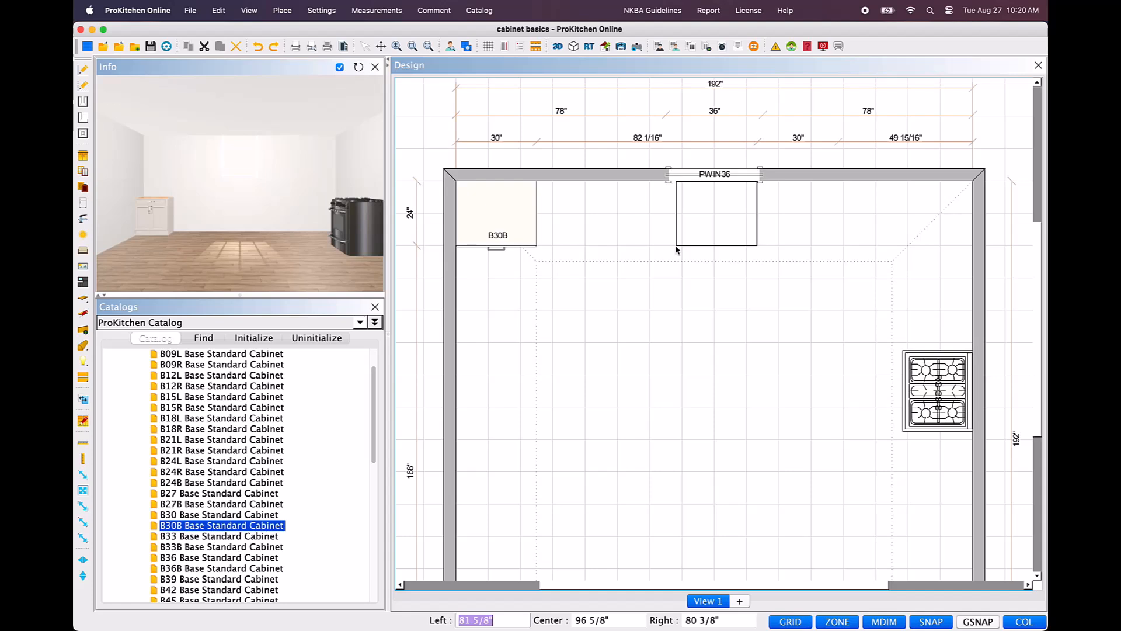
{"action": "key", "text": "Tab"}
{"action": "key", "text": "Tab"}
{"action": "type", "text": "48"}
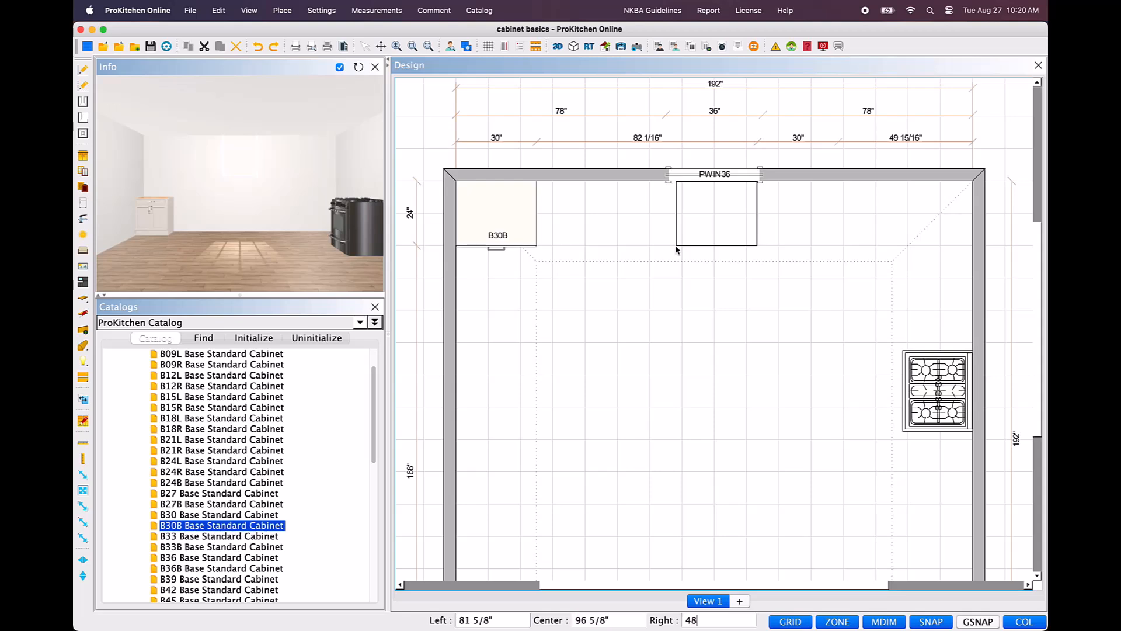
{"action": "key", "text": "Return"}
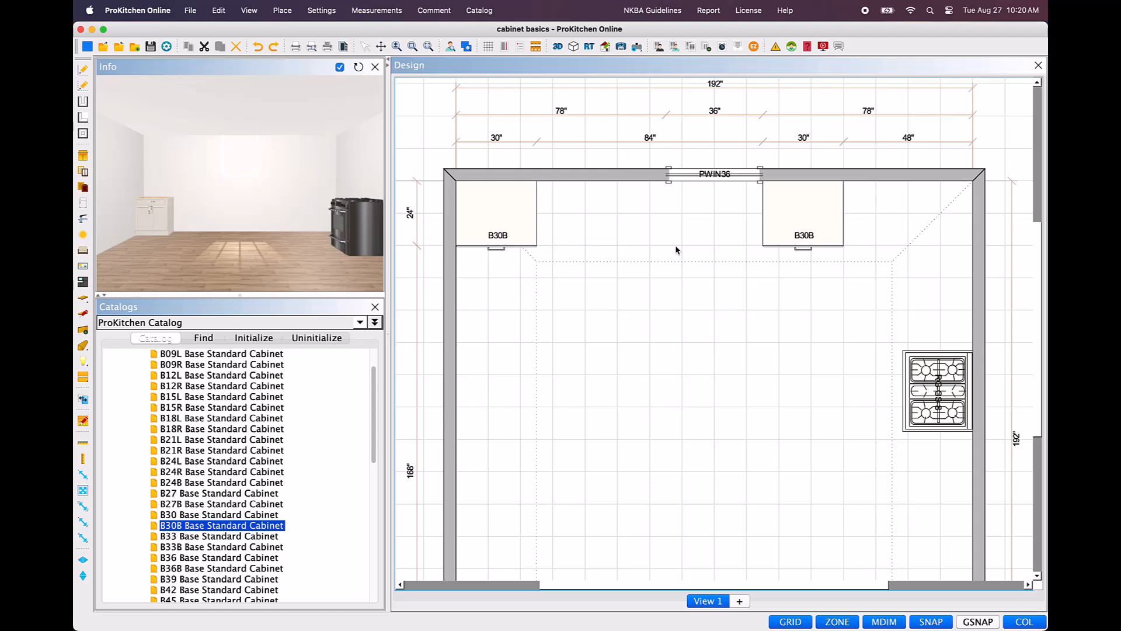
{"action": "left_click", "coordinate": [801, 229]}
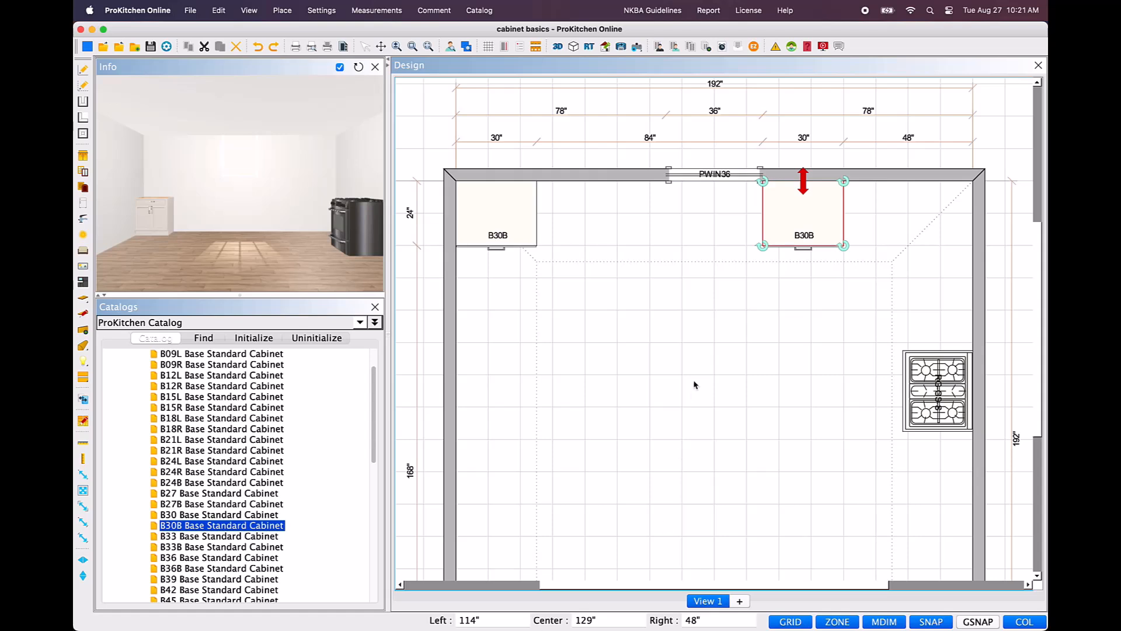
{"action": "left_click", "coordinate": [719, 333]}
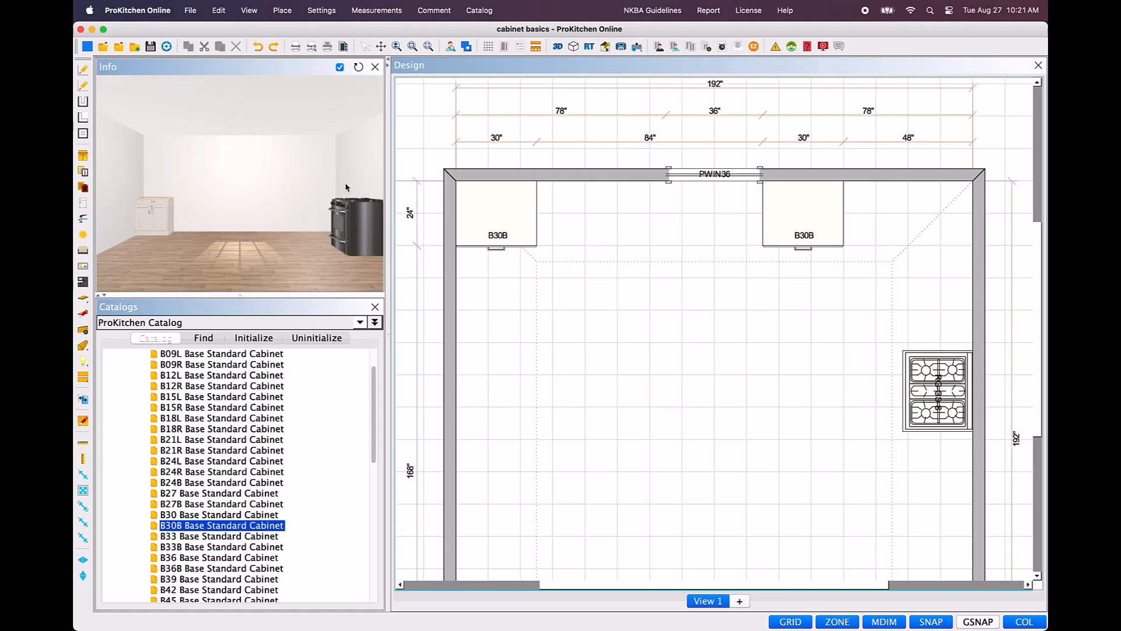
Search the ProKitchen Catalog for the SB36 sink base cabinet
{"action": "left_click", "coordinate": [210, 343]}
{"action": "left_click", "coordinate": [214, 357]}
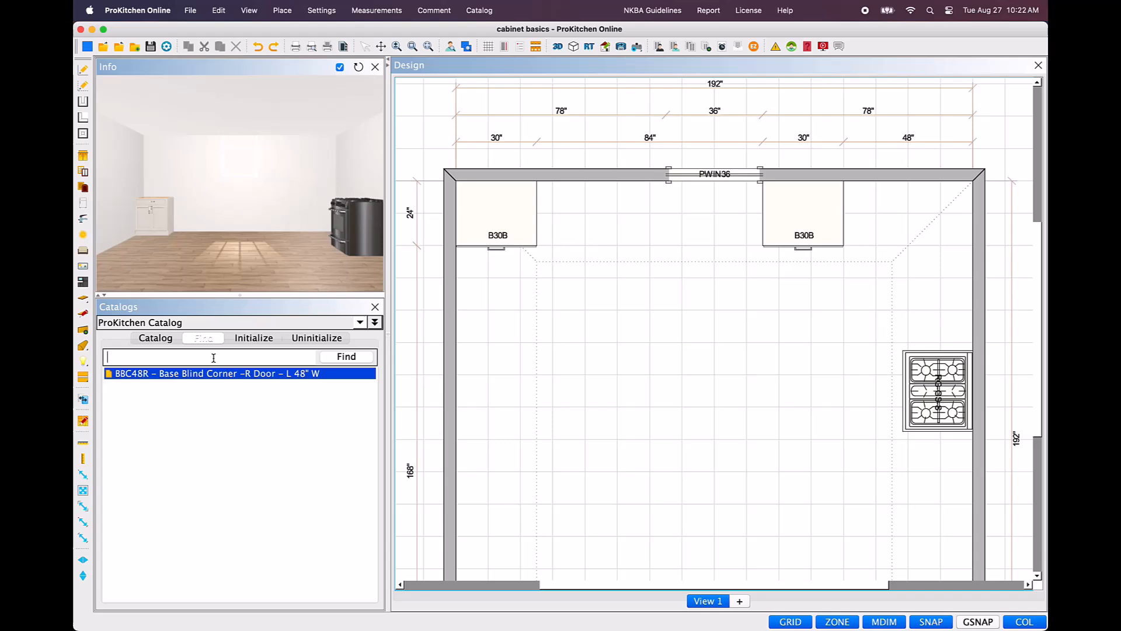
{"action": "left_click", "coordinate": [213, 358]}
{"action": "type", "text": "S"}
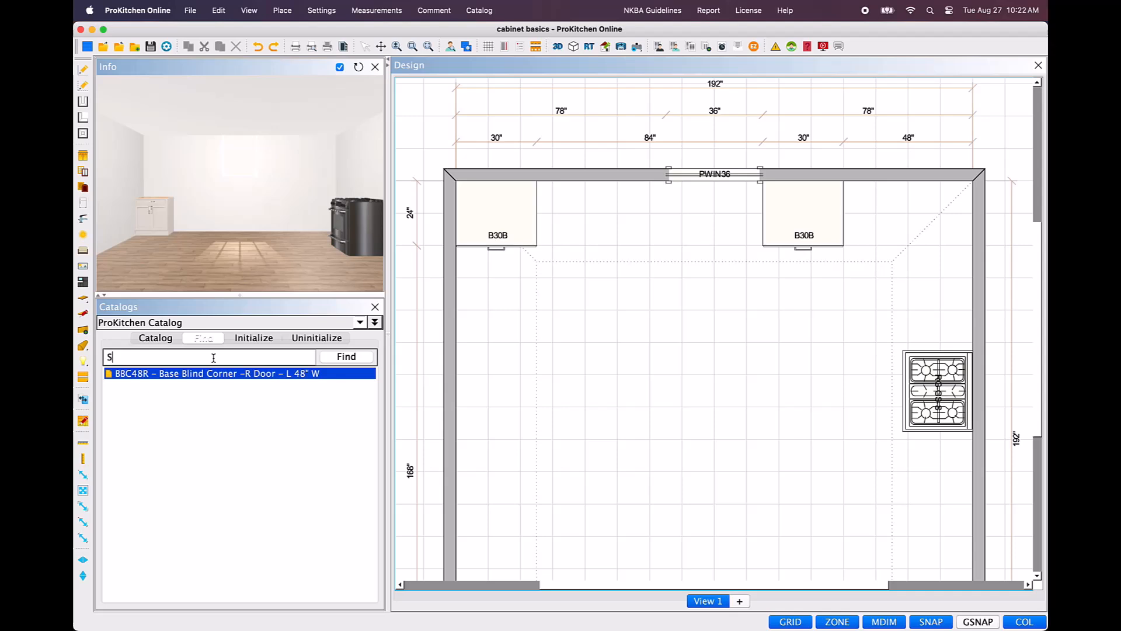
{"action": "type", "text": "B"}
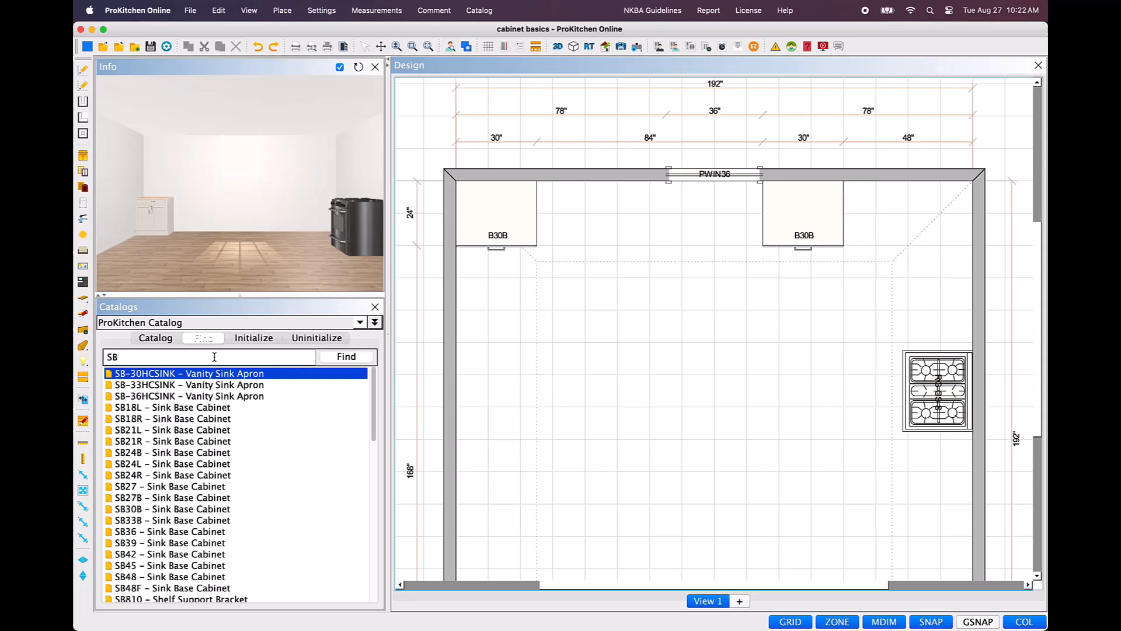
{"action": "type", "text": "36"}
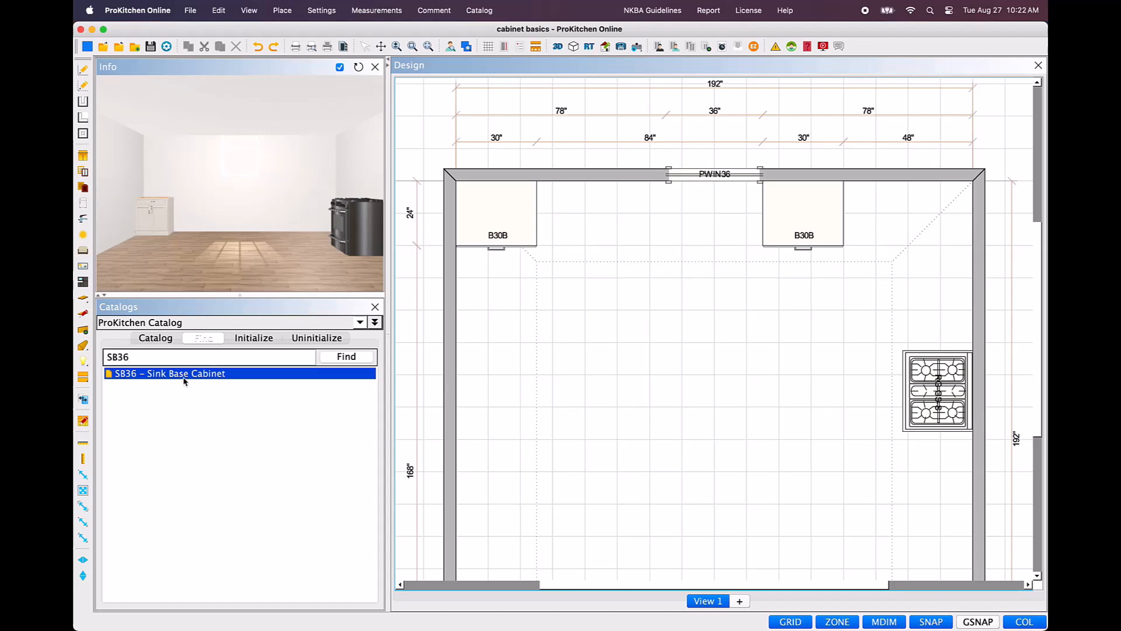
Place the SB36 sink base cabinet centered under the window, flush against the second B30B cabinet, and deselect it
{"action": "left_click_drag", "start_coordinate": [184, 381], "coordinate": [636, 219]}
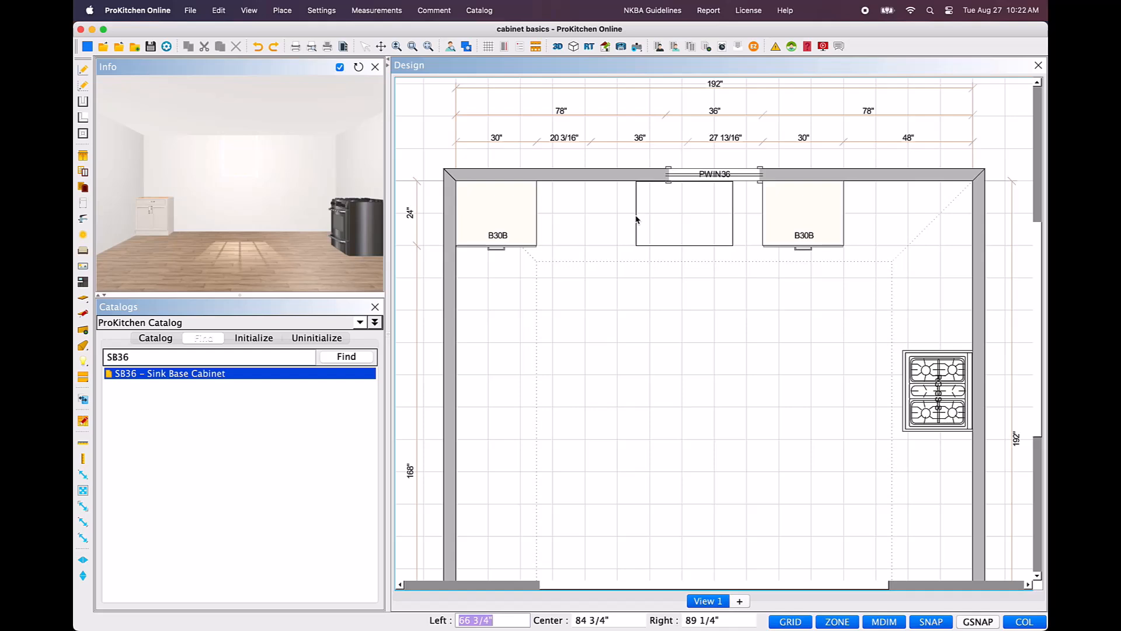
{"action": "key", "text": "Tab"}
{"action": "key", "text": "Tab"}
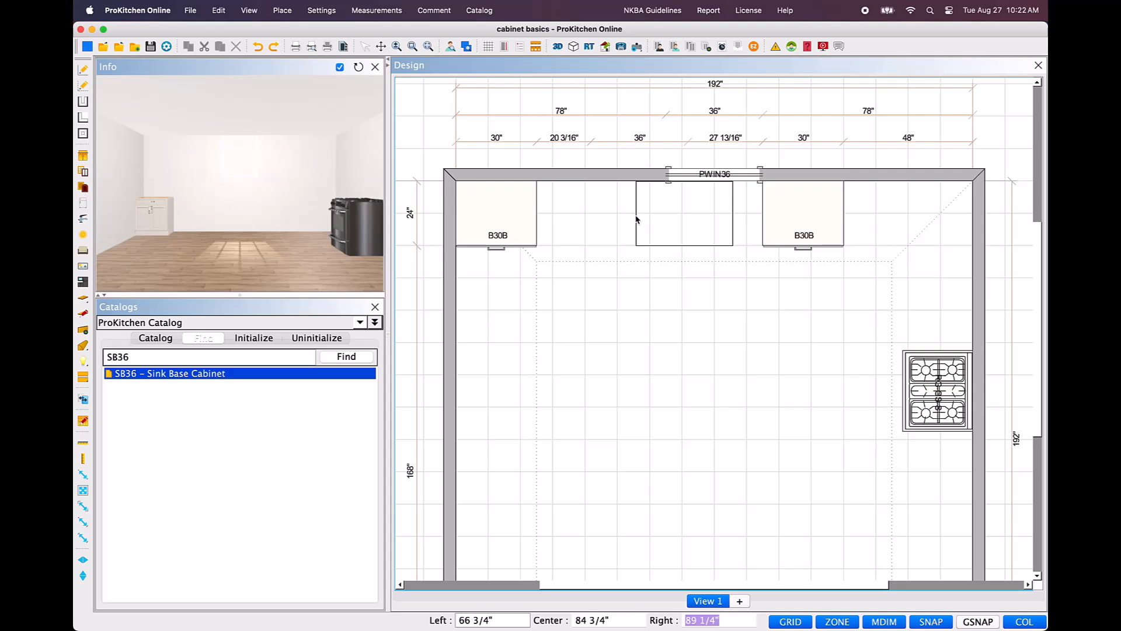
{"action": "left_click_drag", "start_coordinate": [636, 219], "coordinate": [658, 222]}
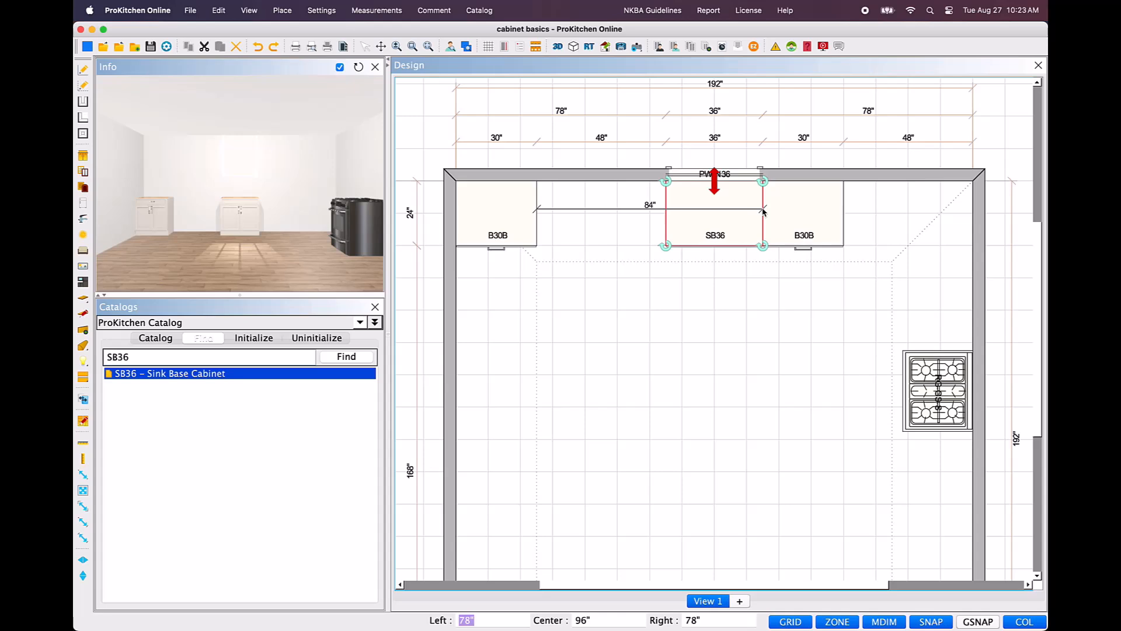
{"action": "scroll", "coordinate": [765, 211], "scroll_direction": "up", "scroll_amount": 1}
{"action": "scroll", "coordinate": [765, 208], "scroll_direction": "up", "scroll_amount": 1}
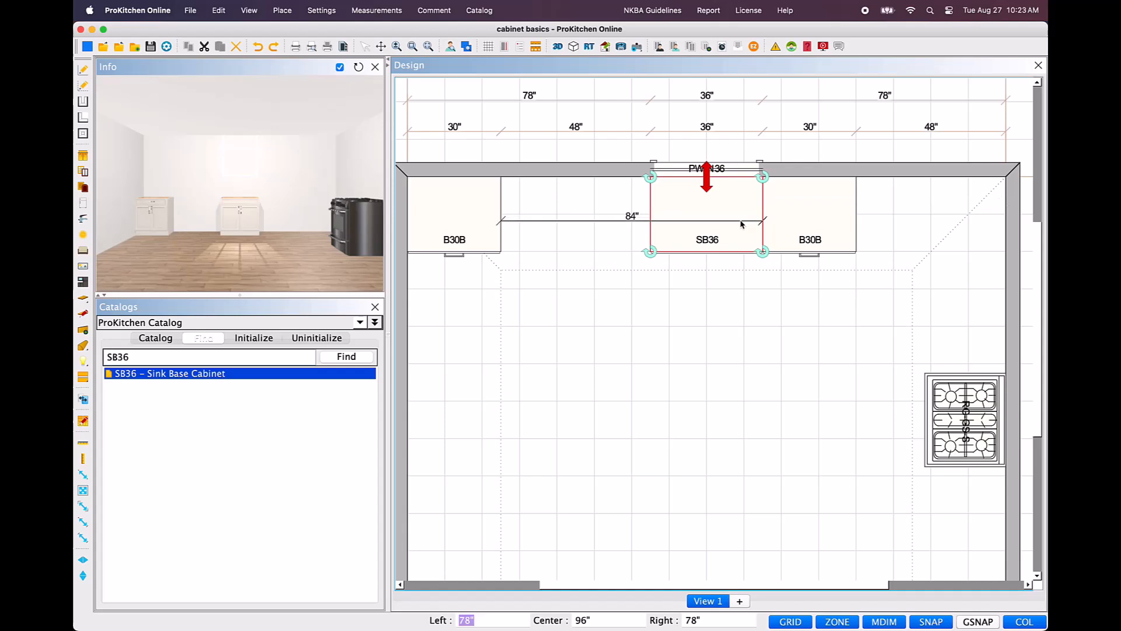
{"action": "scroll", "coordinate": [734, 225], "scroll_direction": "down", "scroll_amount": 2}
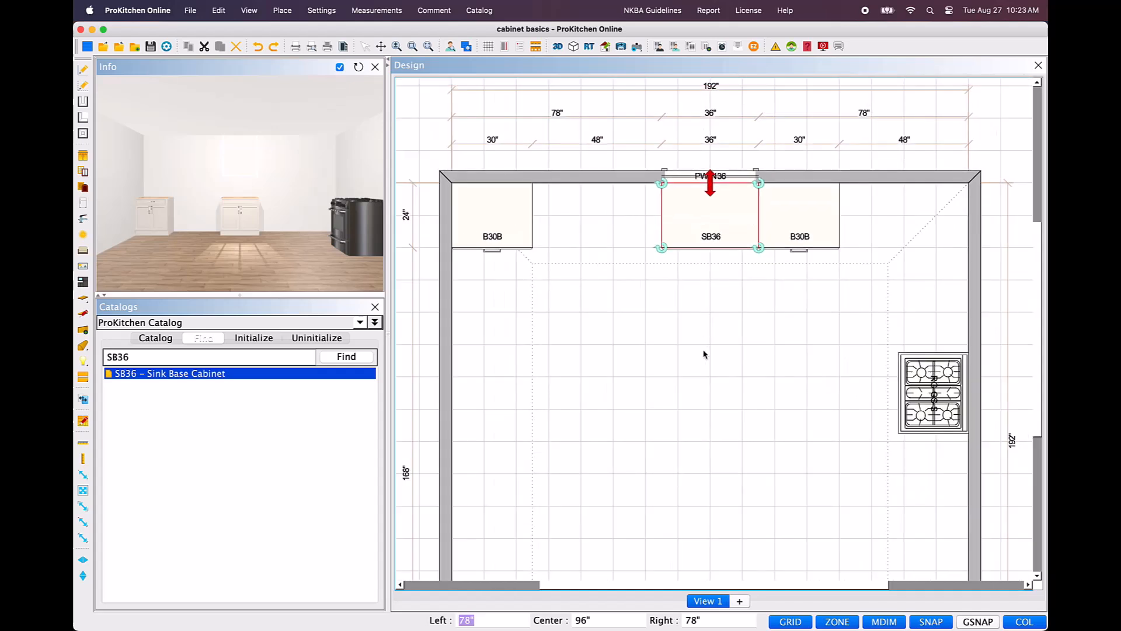
{"action": "left_click", "coordinate": [704, 354]}
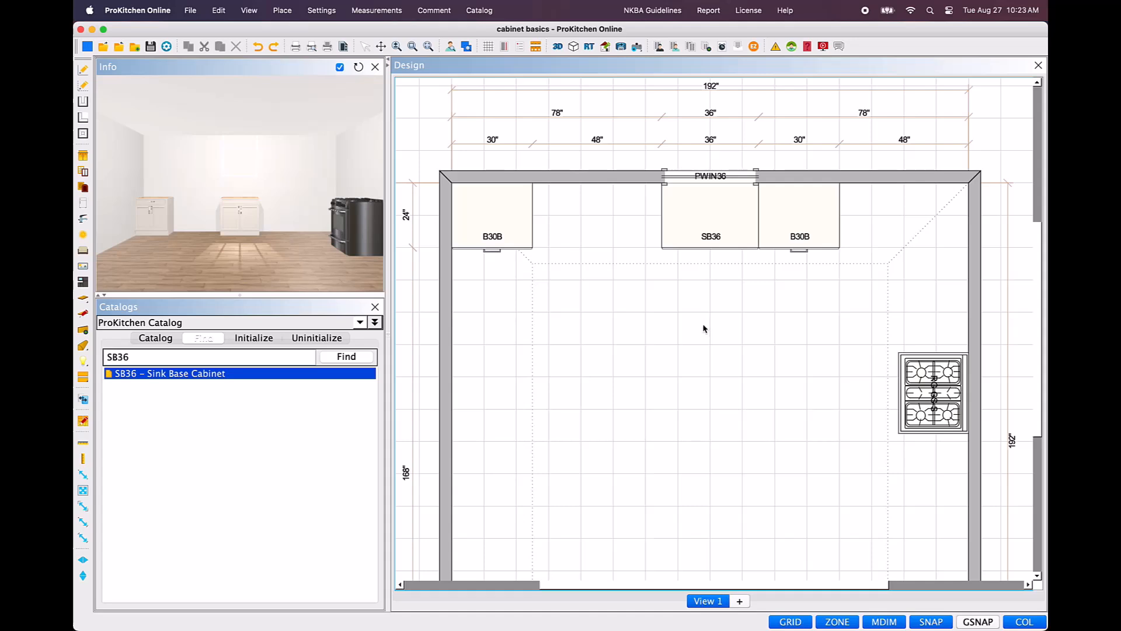
Return the catalog to its category list and open the Cabinets placement dialog, keeping ProKitchen Catalog as the source
{"action": "left_click", "coordinate": [155, 338]}
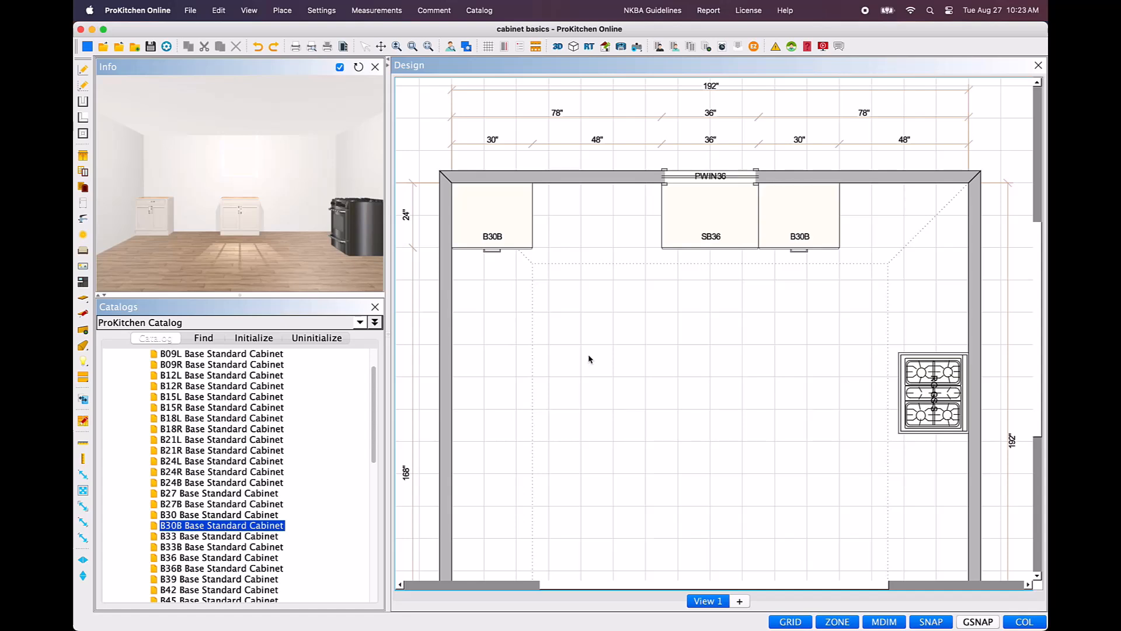
{"action": "left_click", "coordinate": [281, 11]}
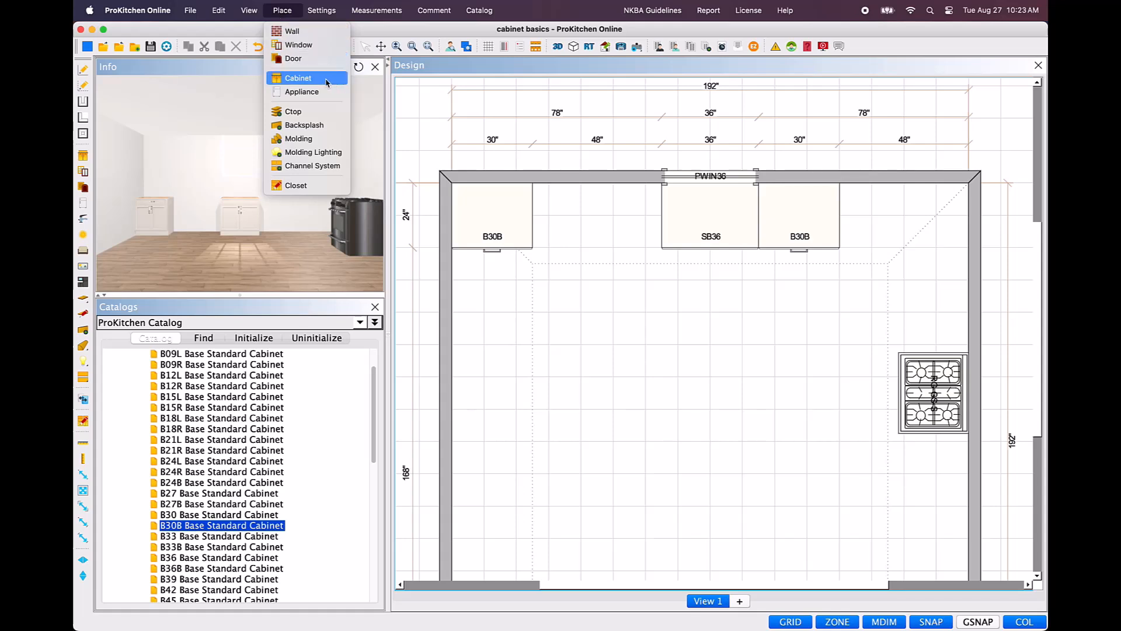
{"action": "left_click", "coordinate": [504, 314]}
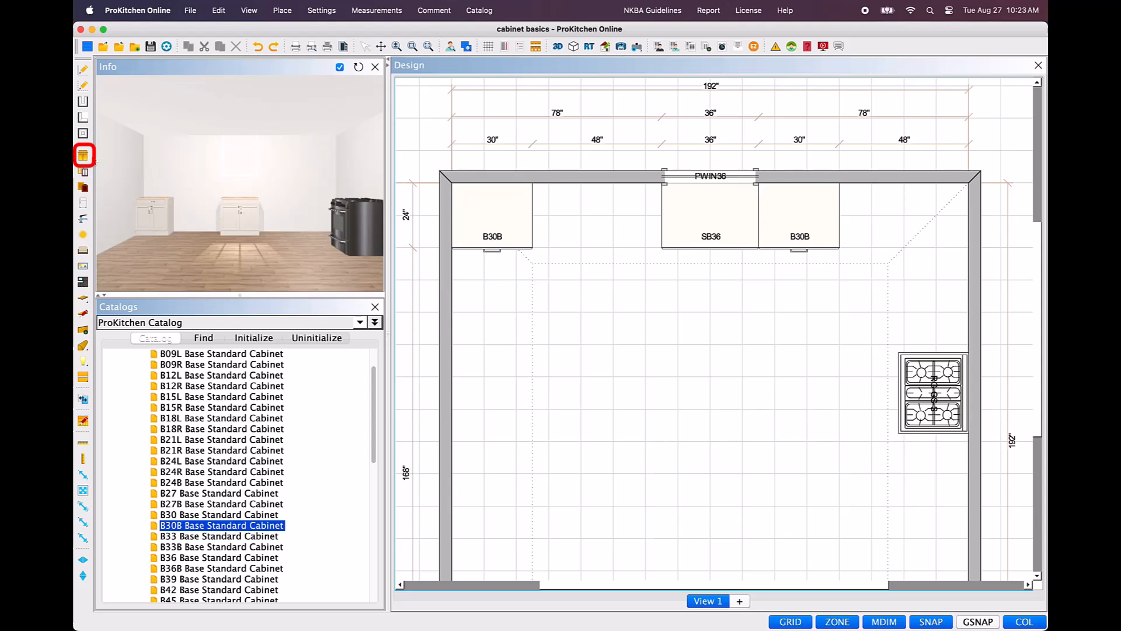
{"action": "left_click", "coordinate": [91, 159]}
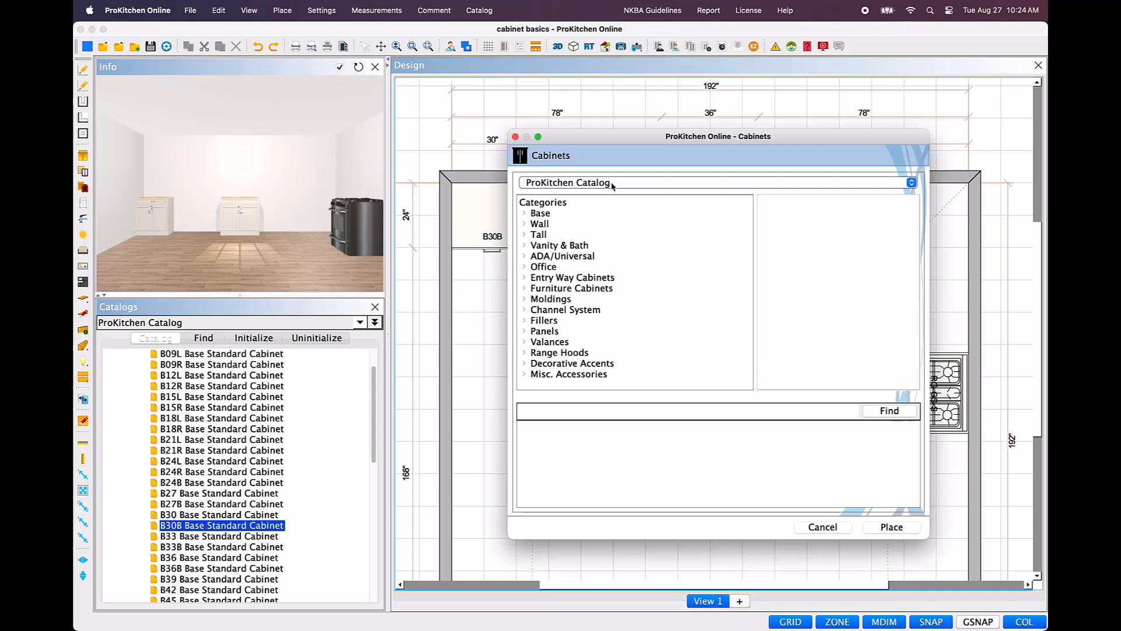
{"action": "left_click", "coordinate": [911, 183]}
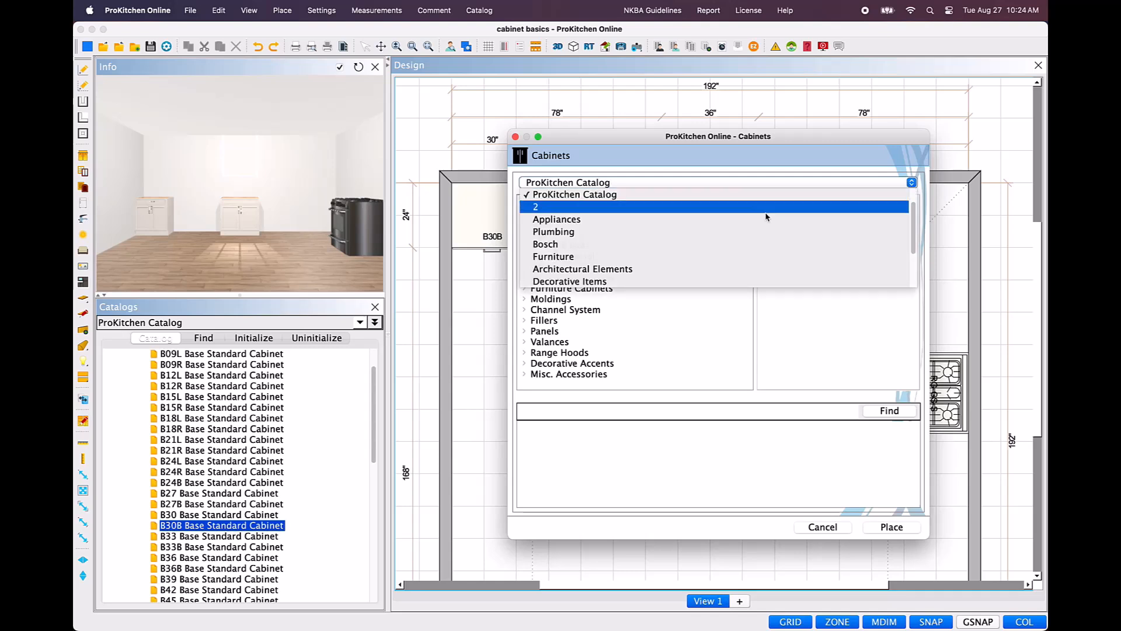
{"action": "scroll", "coordinate": [598, 248], "scroll_direction": "up", "scroll_amount": 2}
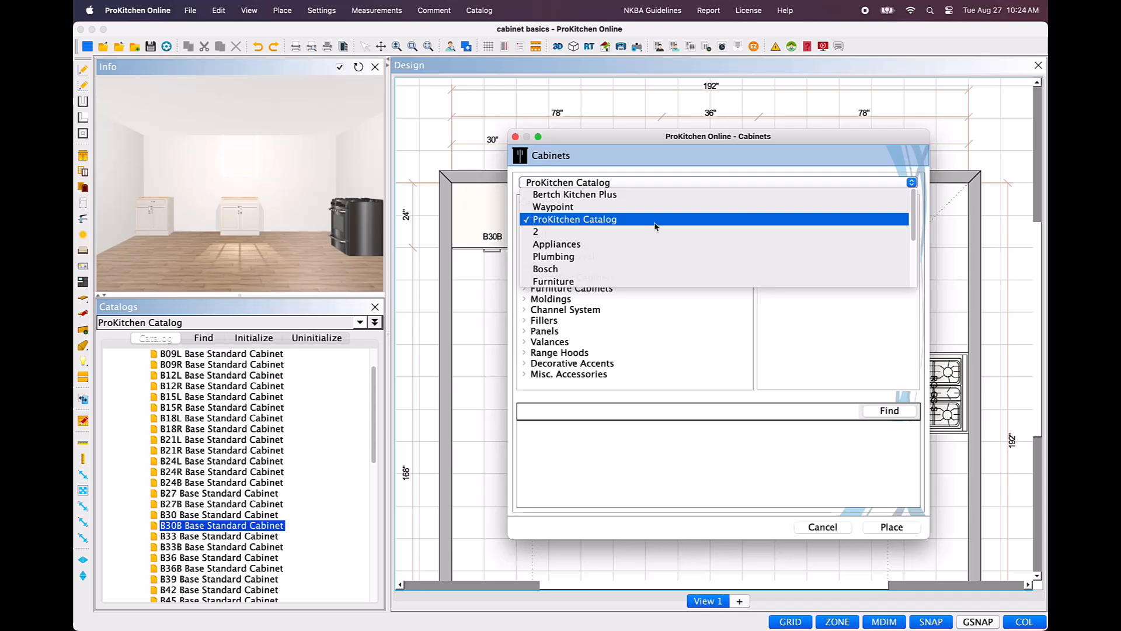
{"action": "left_click", "coordinate": [811, 186]}
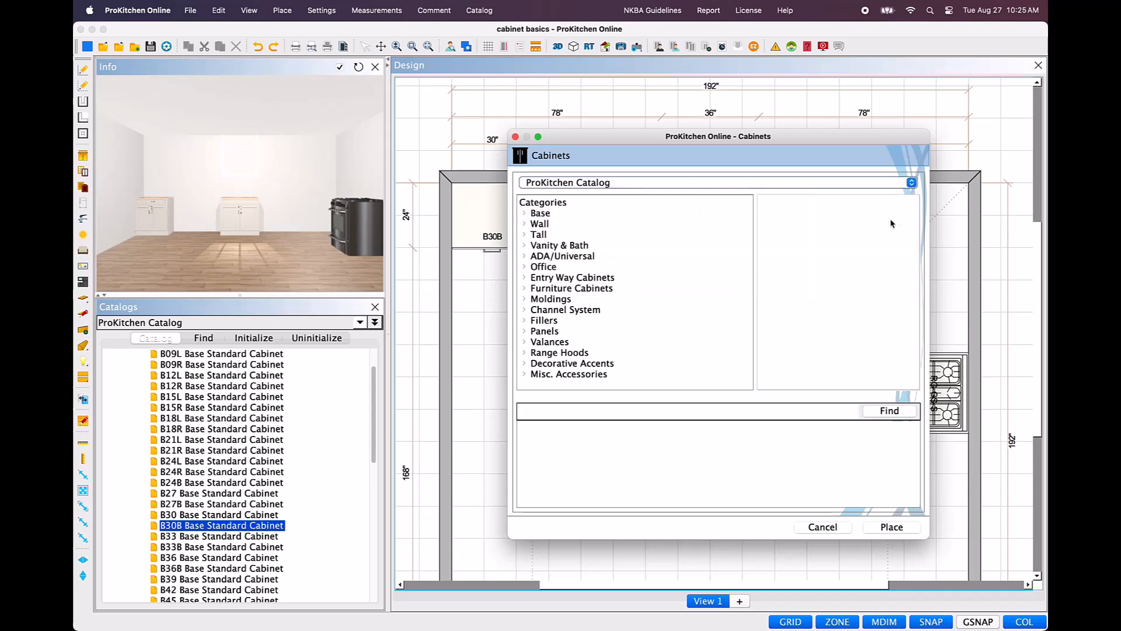
Browse the Wall category to Wall Cabinets 12" Deep and choose the 36" High group
{"action": "left_click", "coordinate": [523, 223]}
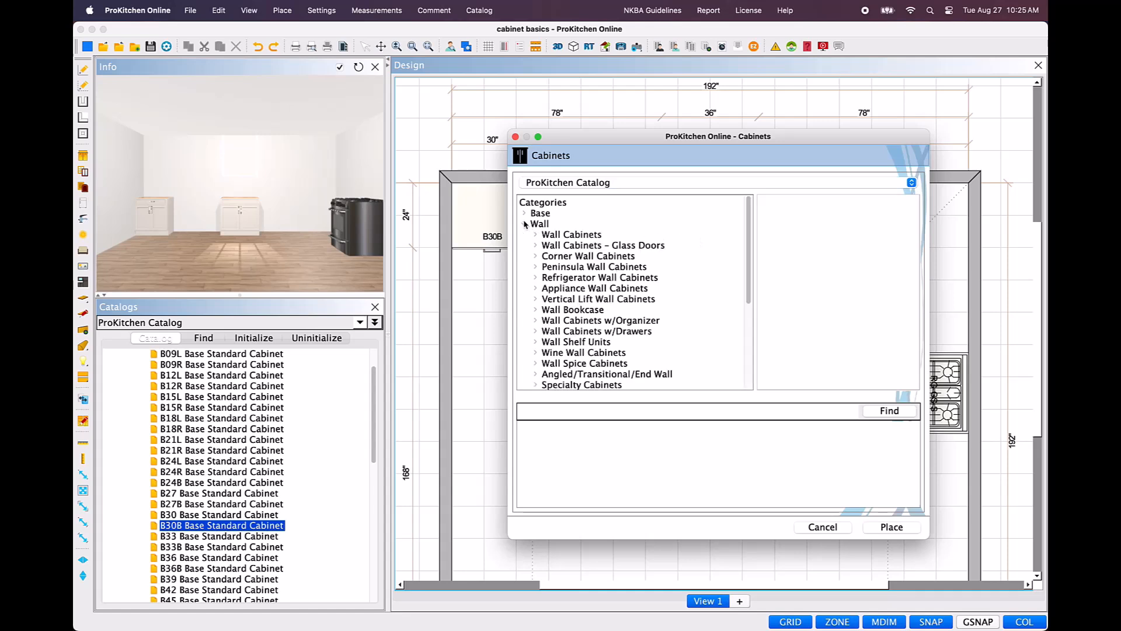
{"action": "left_click", "coordinate": [535, 234]}
{"action": "left_click", "coordinate": [548, 245]}
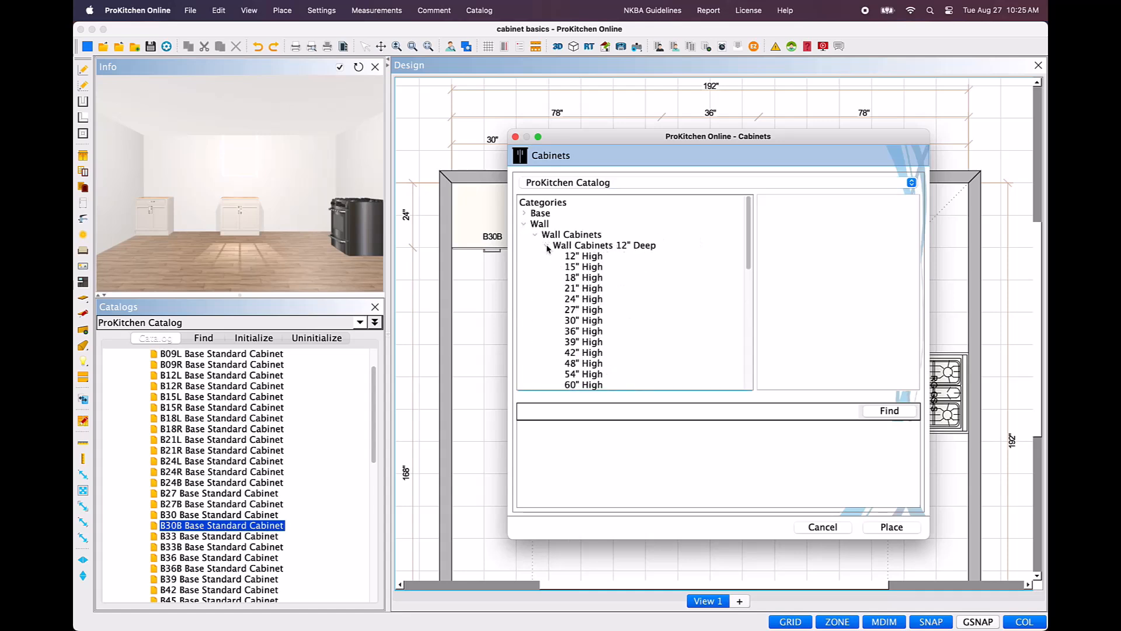
{"action": "left_click", "coordinate": [599, 331]}
Search the cabinets for W2736 and select the W2736-GL Standard Wall Cabinet Glass Door
{"action": "left_click", "coordinate": [661, 413]}
{"action": "type", "text": "W27"}
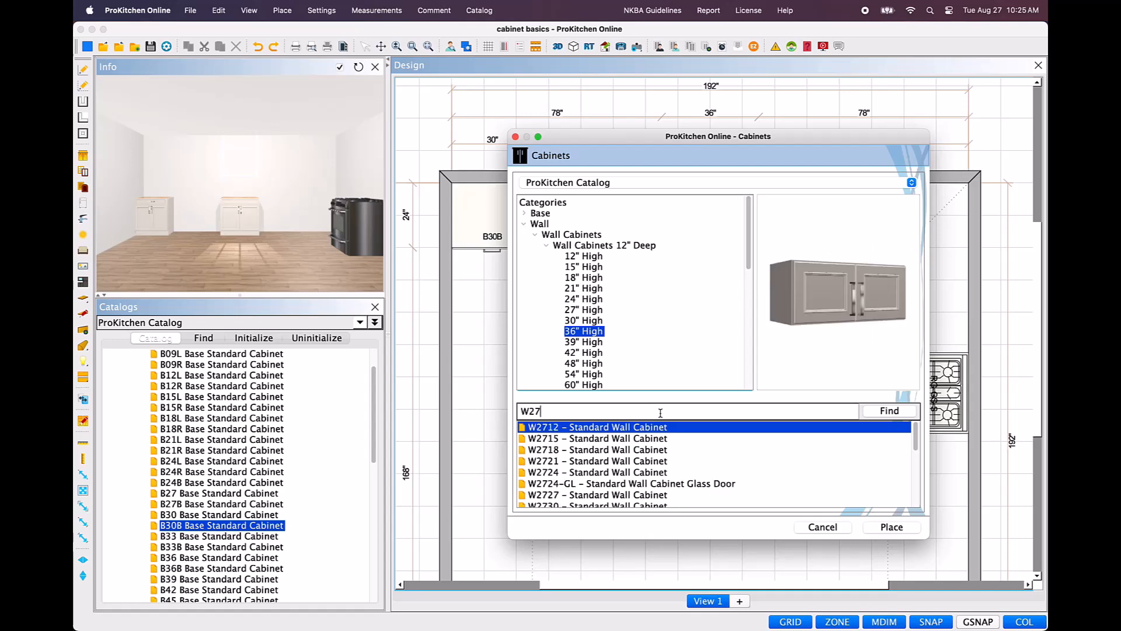
{"action": "type", "text": "36"}
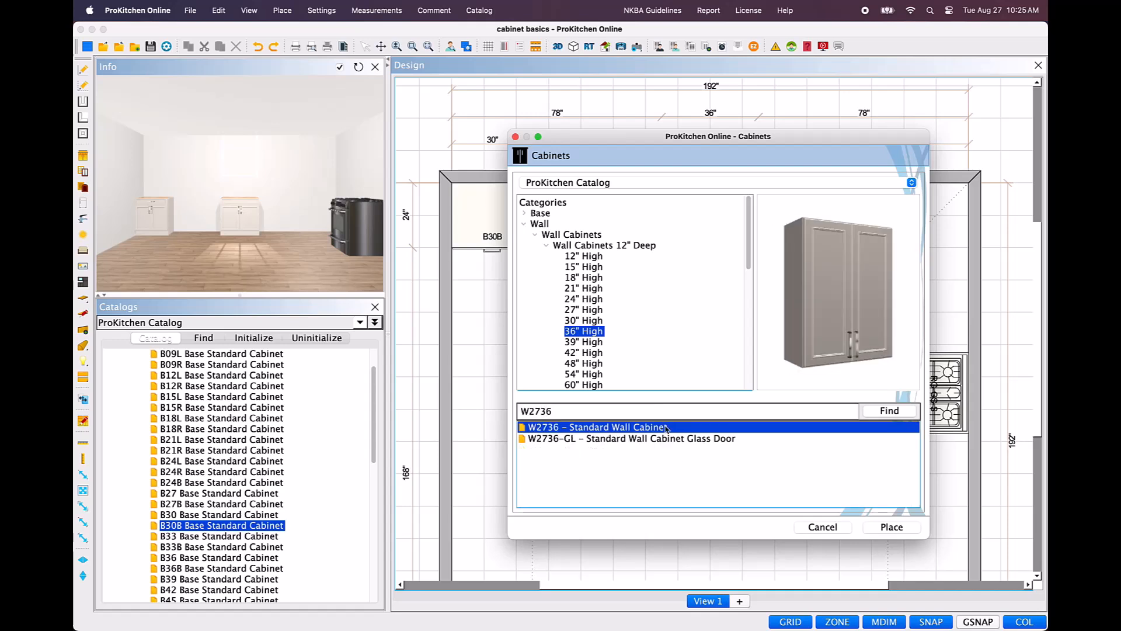
{"action": "left_click", "coordinate": [693, 439]}
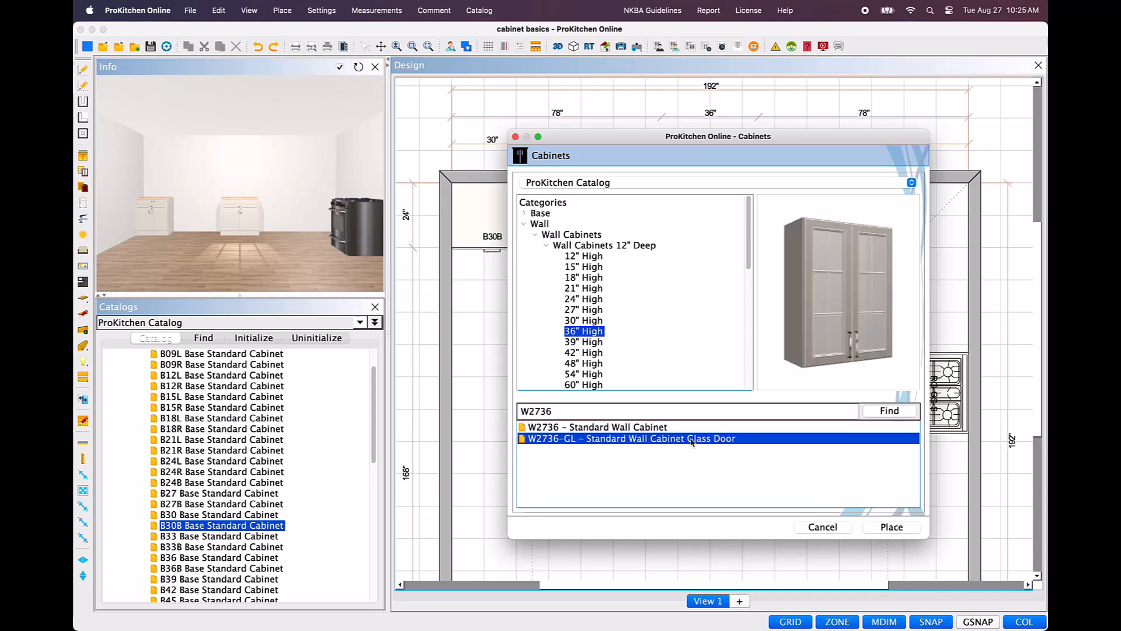
Choose the W2736 Standard Wall Cabinet and start placing it on the window wall, between the second B30B and the corner
{"action": "left_click", "coordinate": [689, 428]}
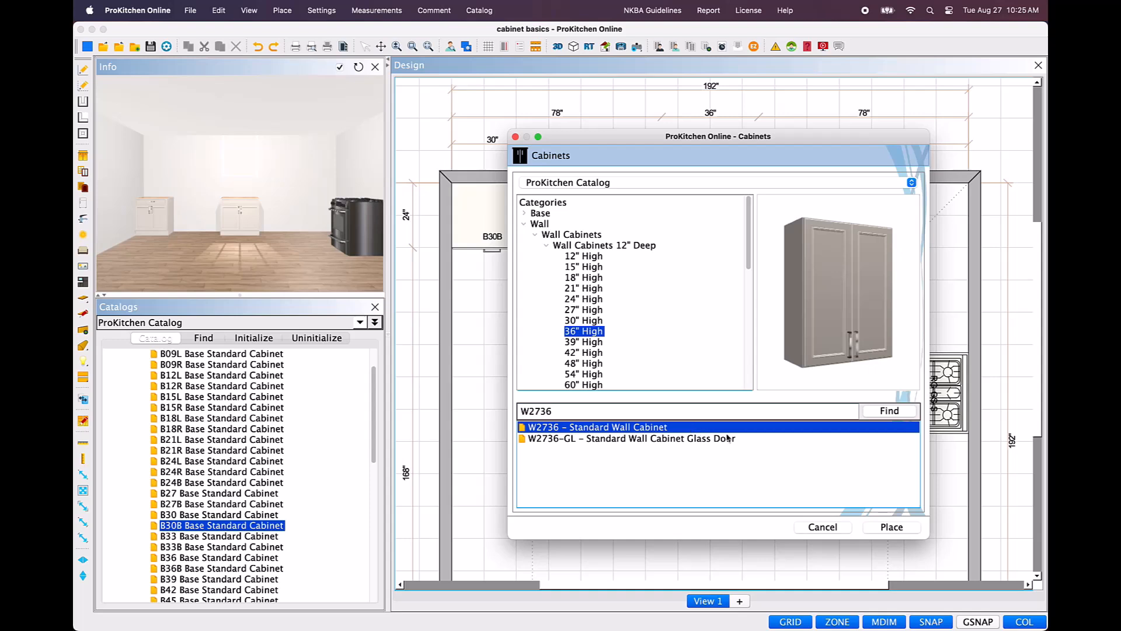
{"action": "left_click", "coordinate": [912, 529]}
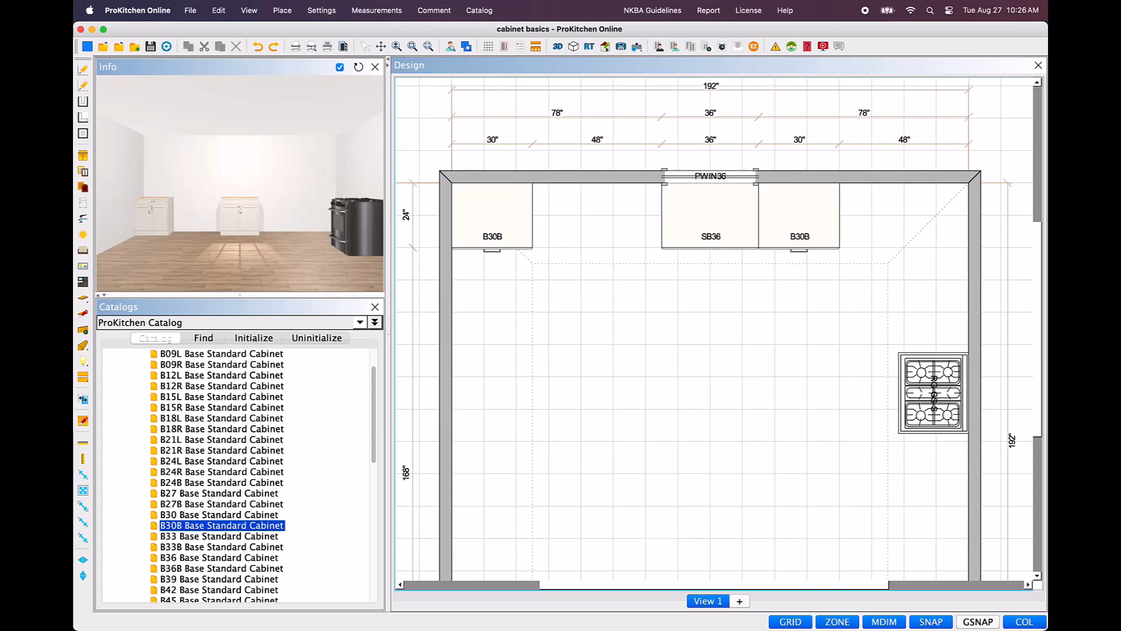
{"action": "left_click", "coordinate": [858, 204]}
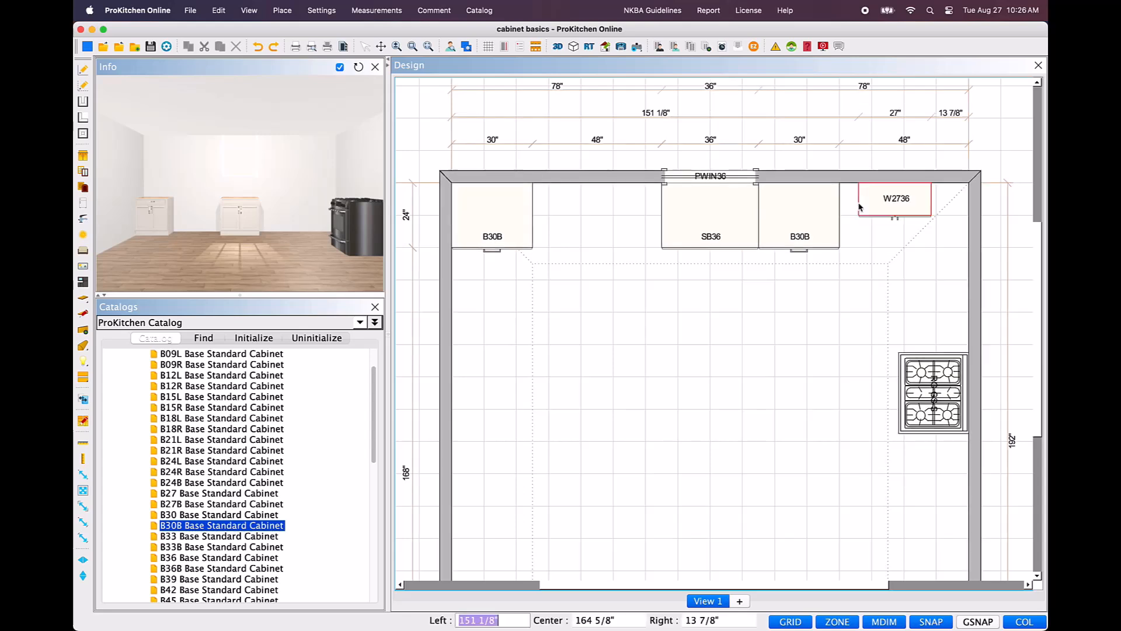
Position the W2736 wall cabinet above the second B30B with a right offset of 48"
{"action": "left_click_drag", "start_coordinate": [859, 205], "coordinate": [813, 223]}
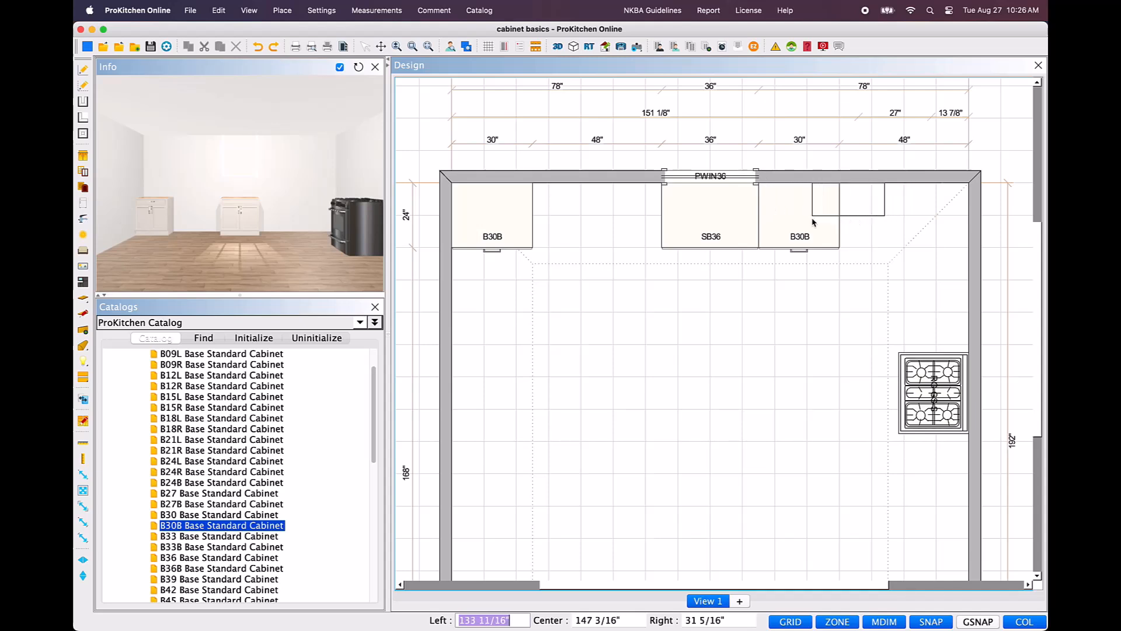
{"action": "key", "text": "Tab"}
{"action": "key", "text": "Tab"}
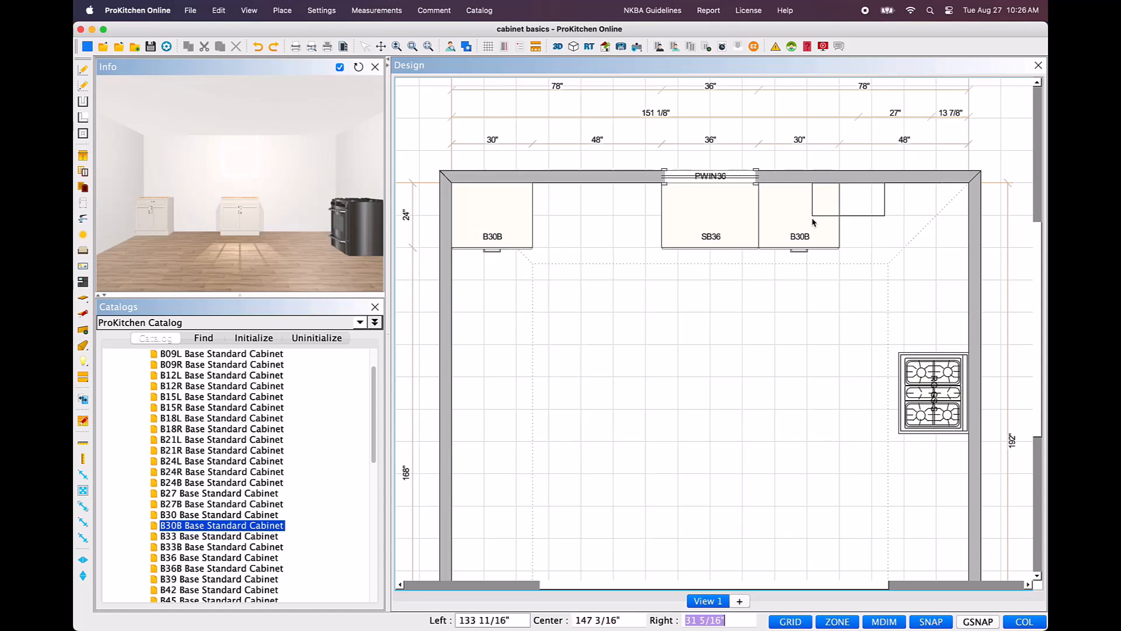
{"action": "type", "text": "48"}
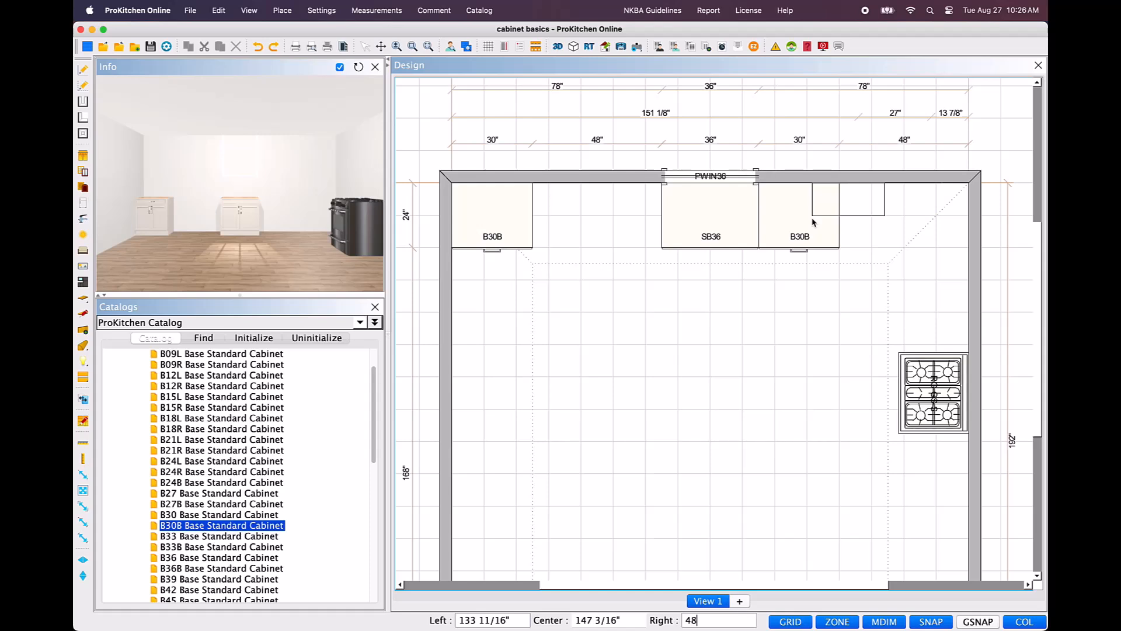
{"action": "key", "text": "Return"}
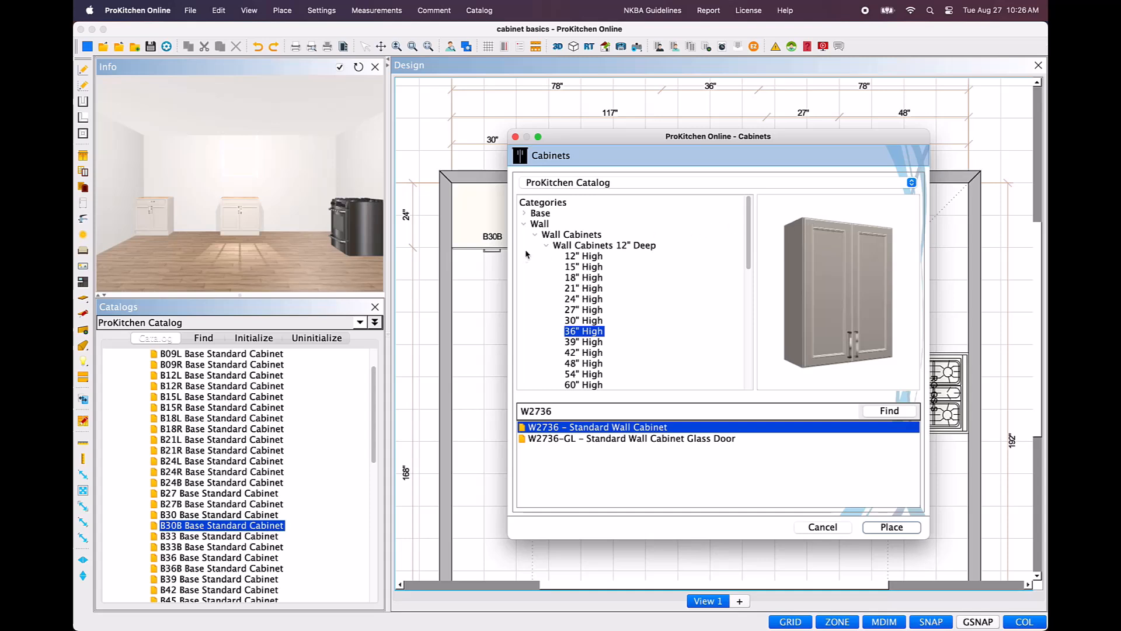
Dismiss the Cabinets dialog and place a BBC48R blind corner base cabinet from the catalog between the second B30B and the corner
{"action": "left_click", "coordinate": [524, 214]}
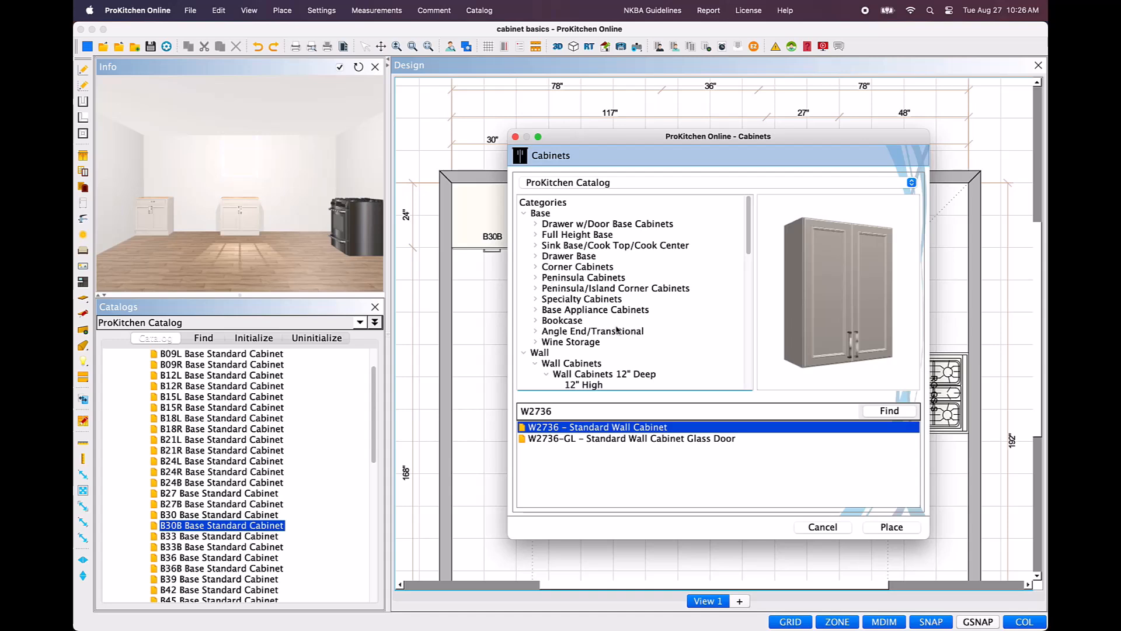
{"action": "left_click", "coordinate": [840, 528]}
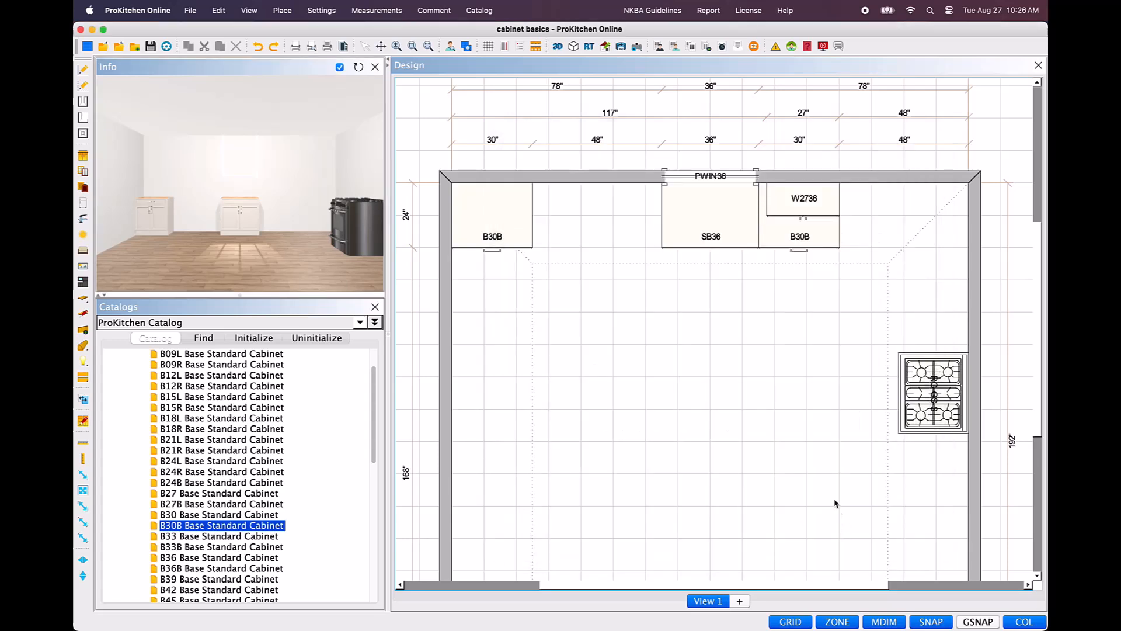
{"action": "left_click_drag", "start_coordinate": [373, 434], "coordinate": [372, 412]}
{"action": "left_click", "coordinate": [133, 388]}
{"action": "left_click", "coordinate": [122, 377]}
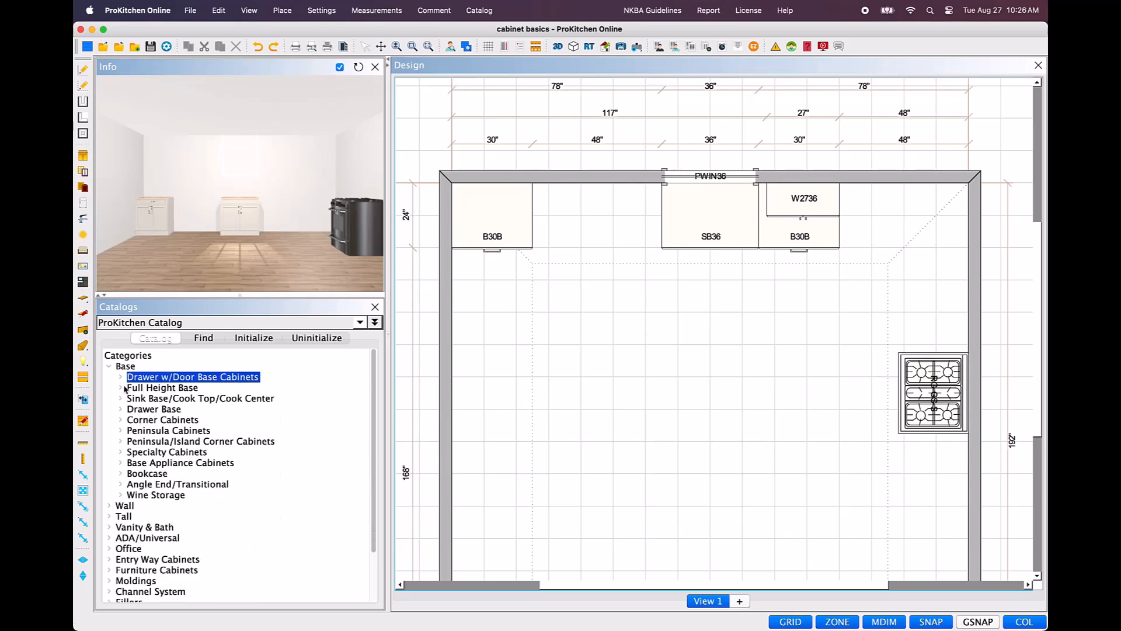
{"action": "left_click", "coordinate": [121, 420]}
{"action": "left_click", "coordinate": [132, 506]}
{"action": "scroll", "coordinate": [254, 497], "scroll_direction": "down", "scroll_amount": 3}
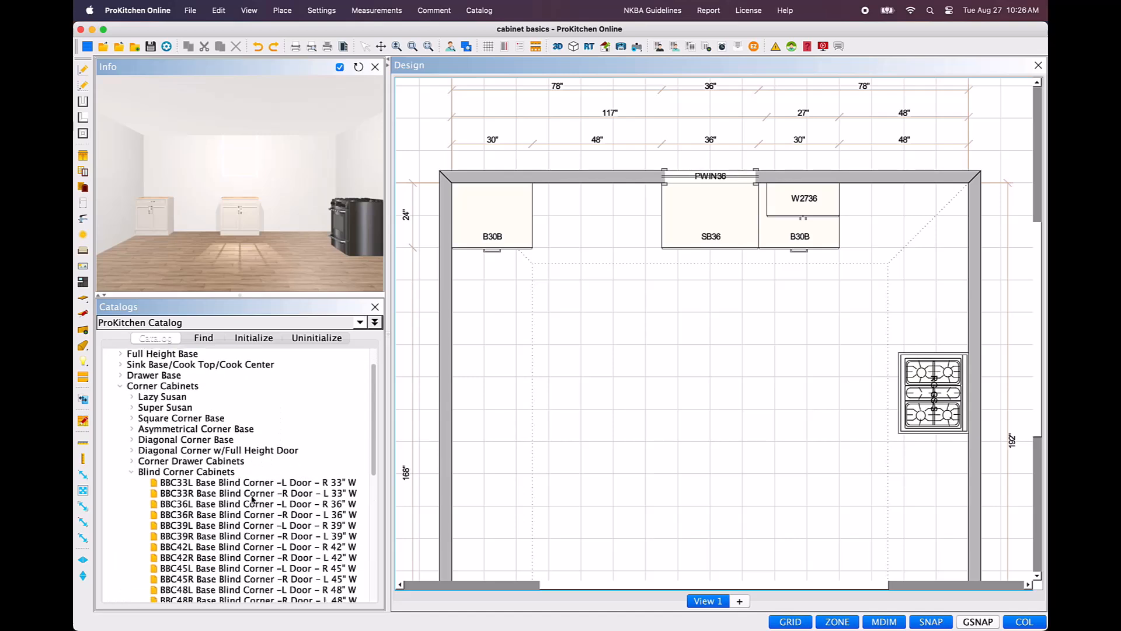
{"action": "left_click_drag", "start_coordinate": [209, 558], "coordinate": [900, 234]}
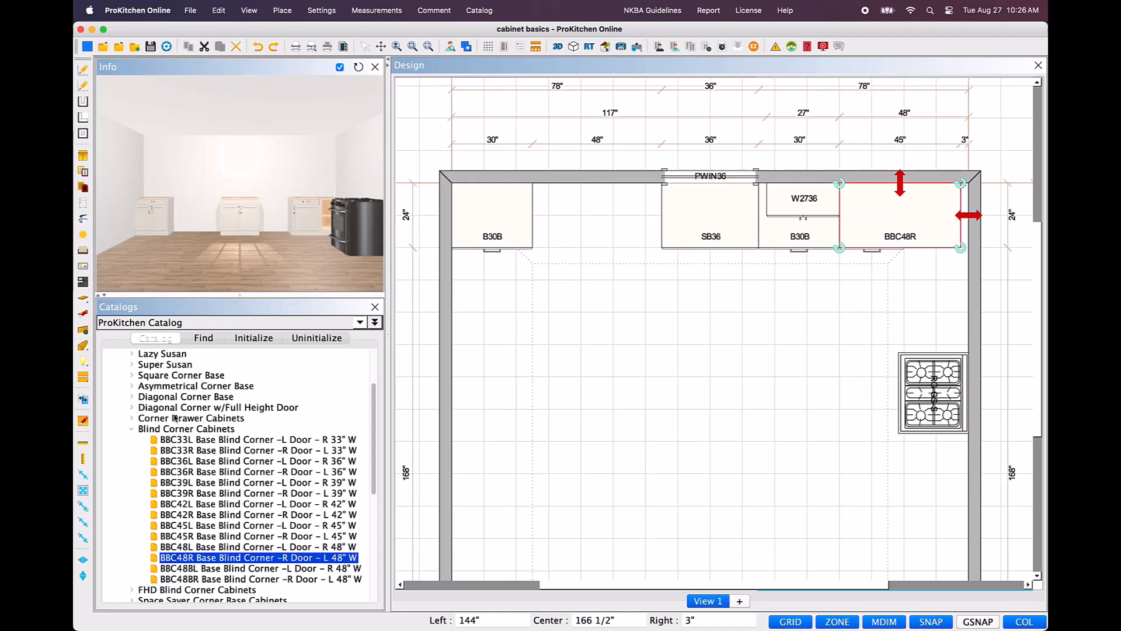
Browse the catalog's Corner Wall Cabinets to Diagonal Wall 36"H and select the DW2436R Diagonal Wall Cabinet
{"action": "scroll", "coordinate": [234, 468], "scroll_direction": "down", "scroll_amount": 5}
{"action": "left_click", "coordinate": [110, 445]}
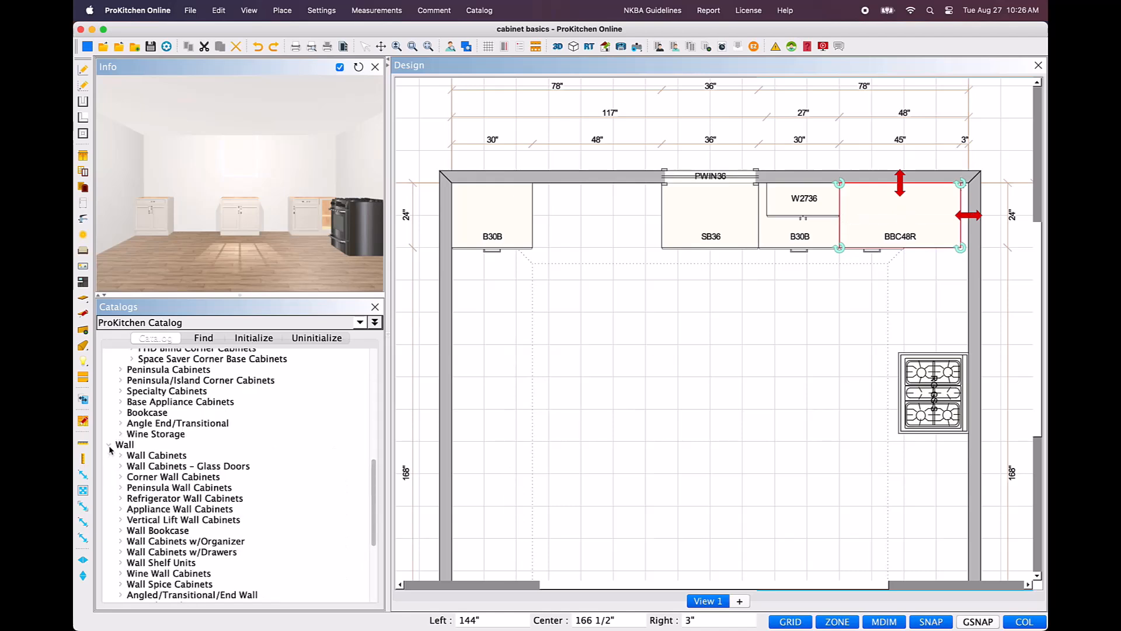
{"action": "left_click", "coordinate": [121, 477]}
{"action": "left_click", "coordinate": [131, 488]}
{"action": "left_click", "coordinate": [144, 520]}
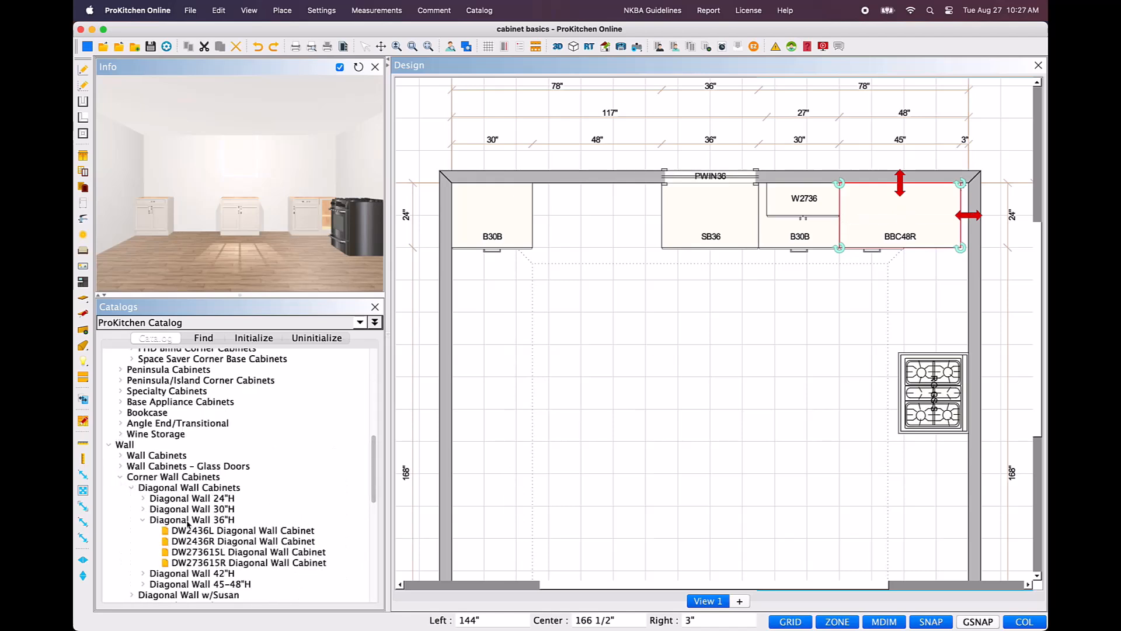
{"action": "left_click", "coordinate": [224, 543]}
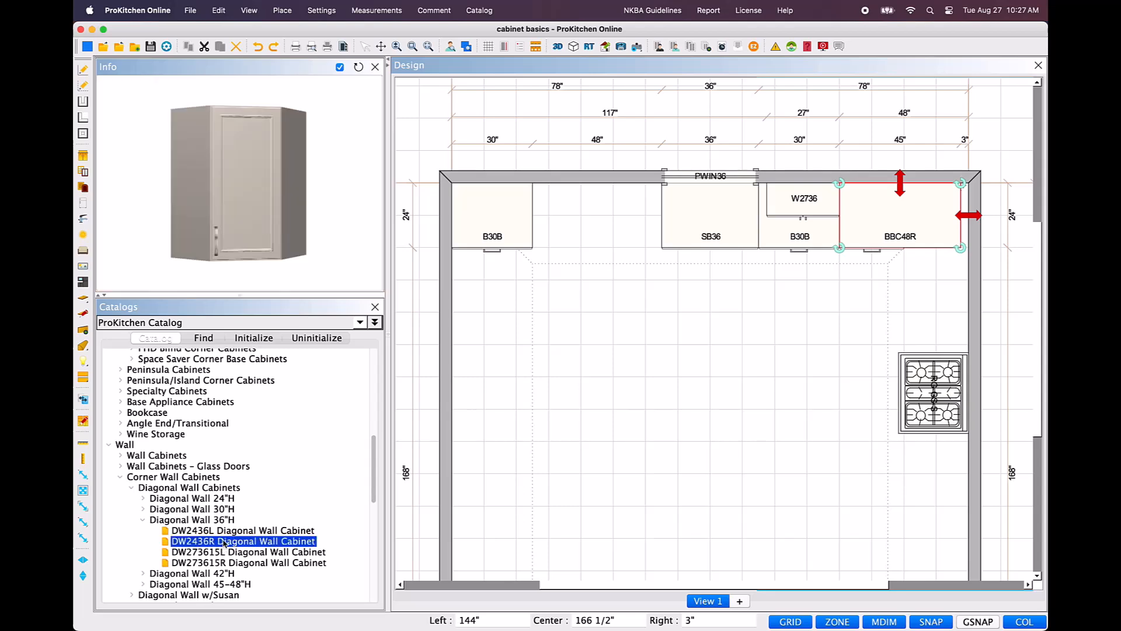
Place the DW2436R diagonal wall cabinet in the corner above the BBC48R base cabinet and deselect it
{"action": "left_click_drag", "start_coordinate": [223, 543], "coordinate": [721, 201]}
{"action": "left_click_drag", "start_coordinate": [722, 200], "coordinate": [851, 198]}
{"action": "left_click_drag", "start_coordinate": [851, 198], "coordinate": [852, 200]}
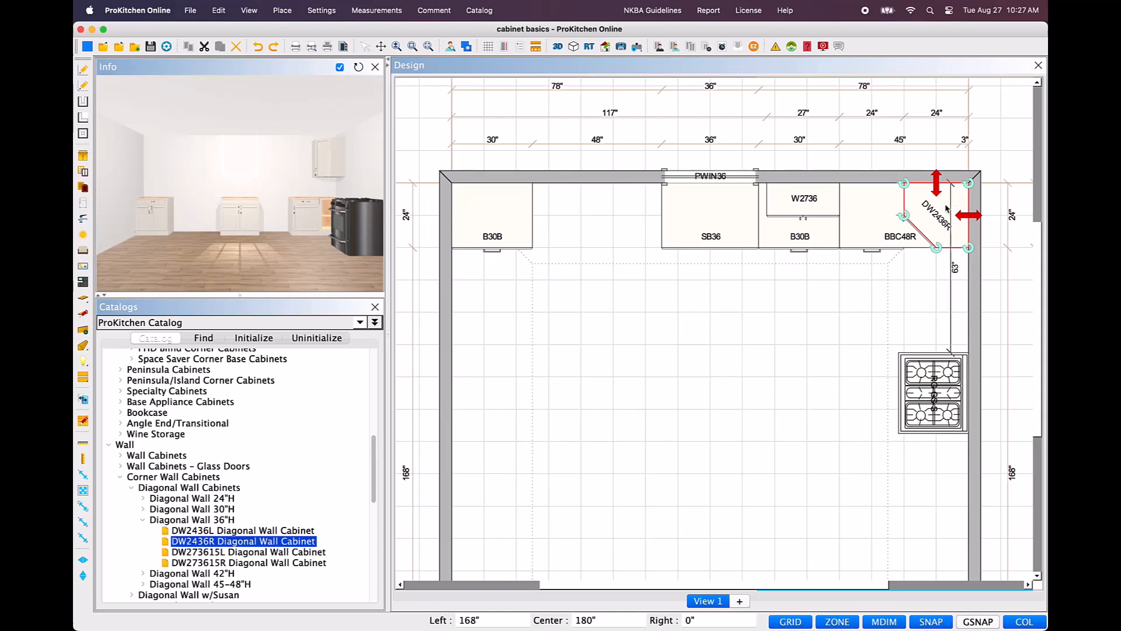
{"action": "left_click", "coordinate": [860, 300]}
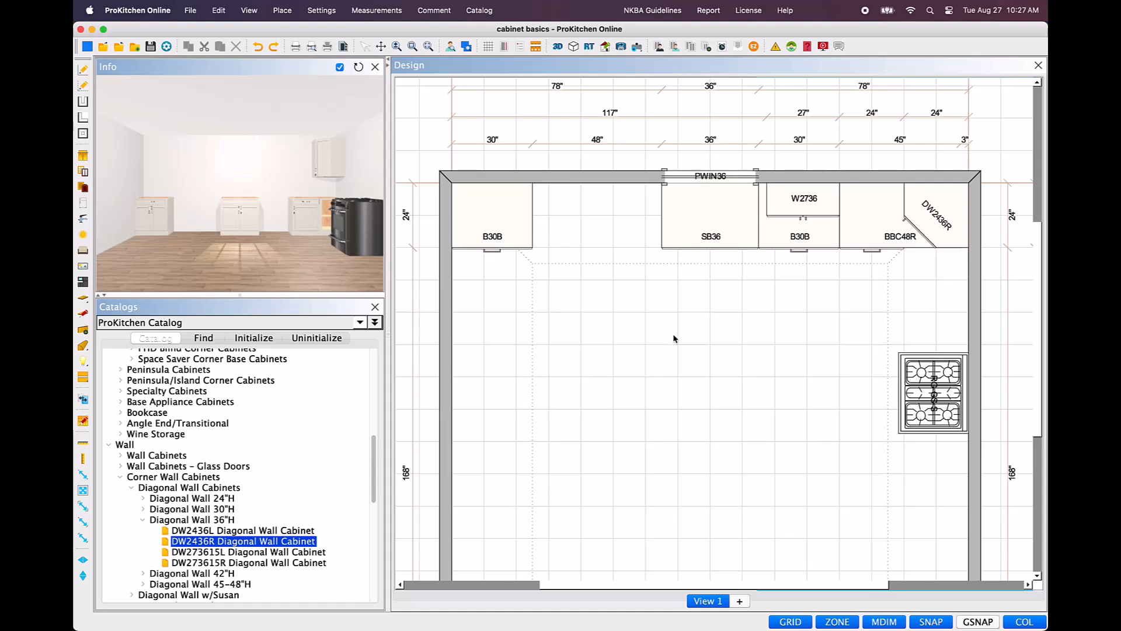
Move the SB36 sink base about 46" straight out from the window wall and snap it back against the wall under the window
{"action": "left_click", "coordinate": [706, 225]}
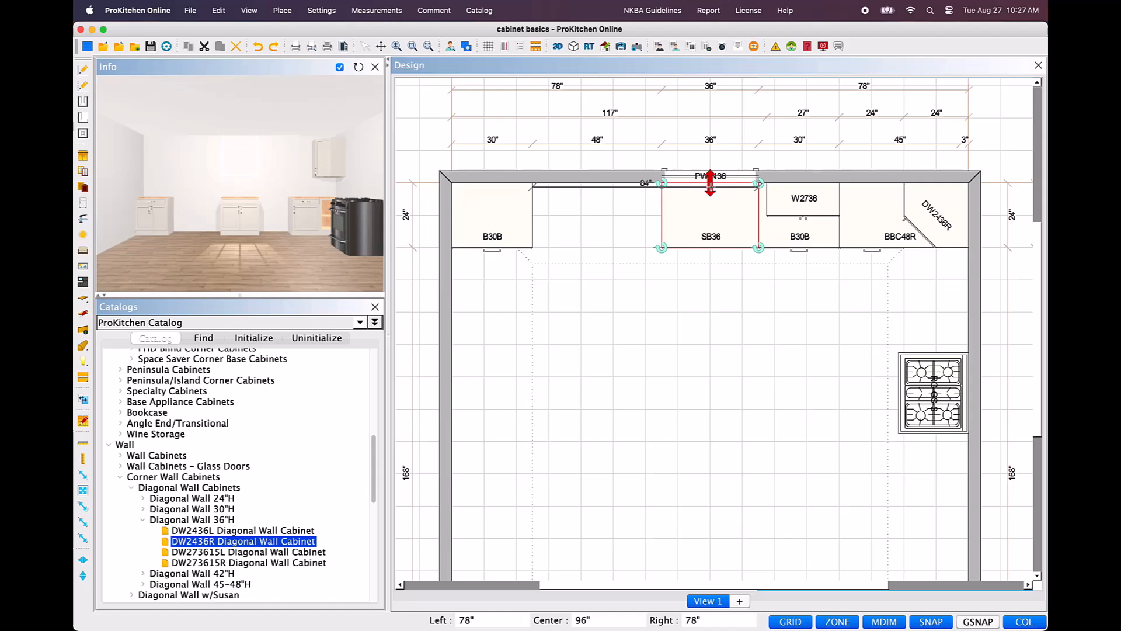
{"action": "left_click", "coordinate": [711, 187]}
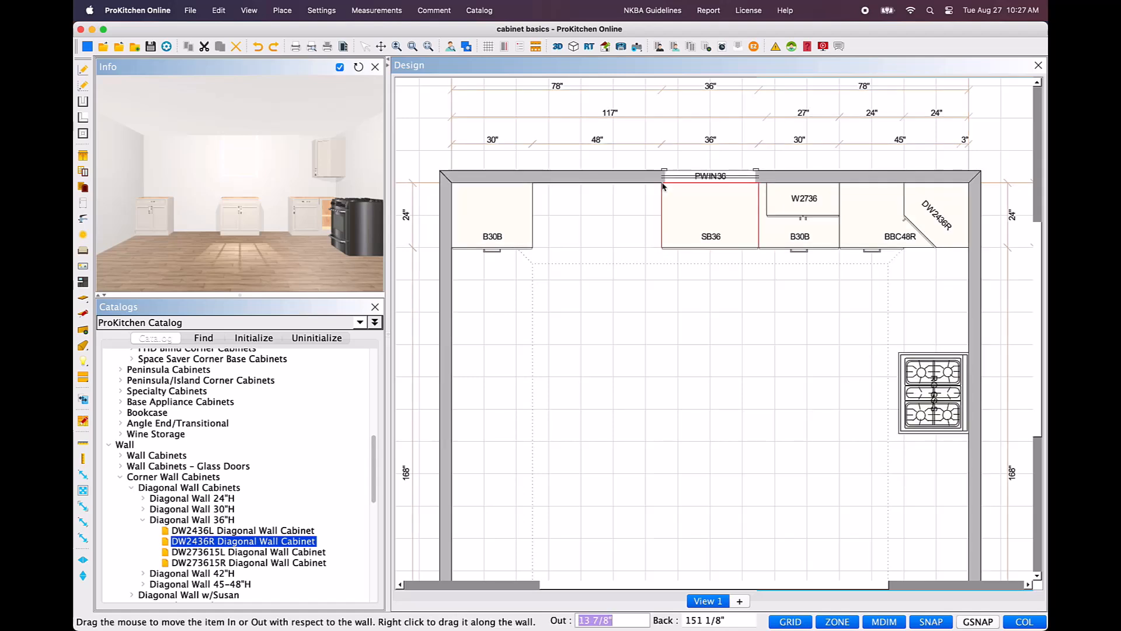
{"action": "left_click_drag", "start_coordinate": [663, 186], "coordinate": [665, 291]}
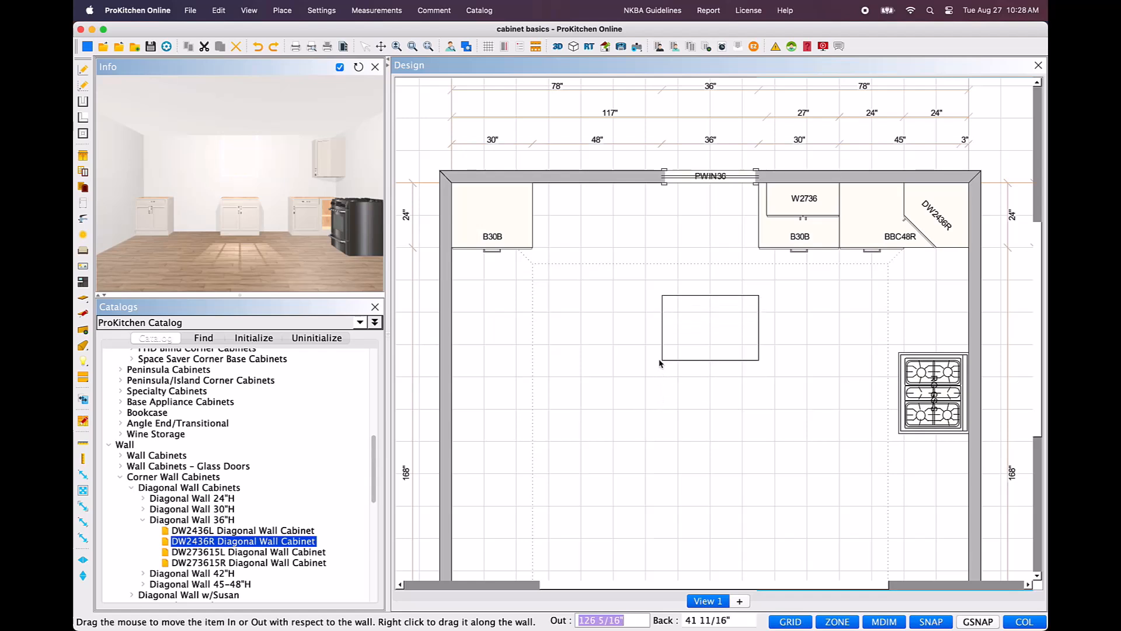
{"action": "mouse_move", "coordinate": [1039, 335]}
{"action": "left_mouse_down"}
{"action": "mouse_move", "coordinate": [1041, 402]}
{"action": "mouse_move", "coordinate": [1041, 349]}
{"action": "left_mouse_up"}
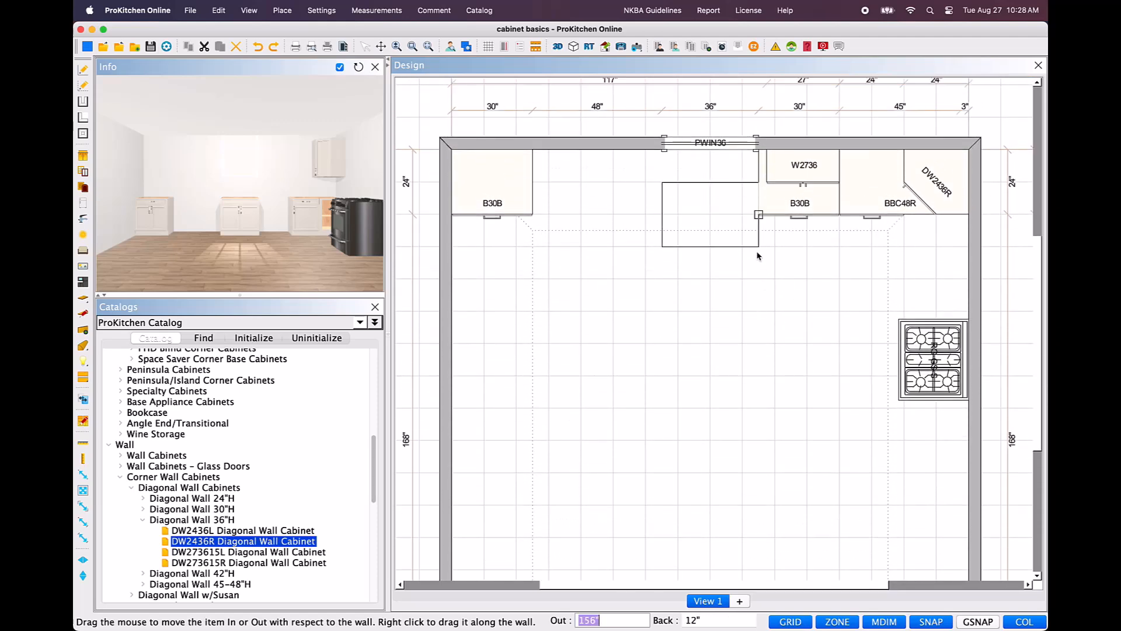
{"action": "key", "text": "Tab"}
{"action": "type", "text": "4"}
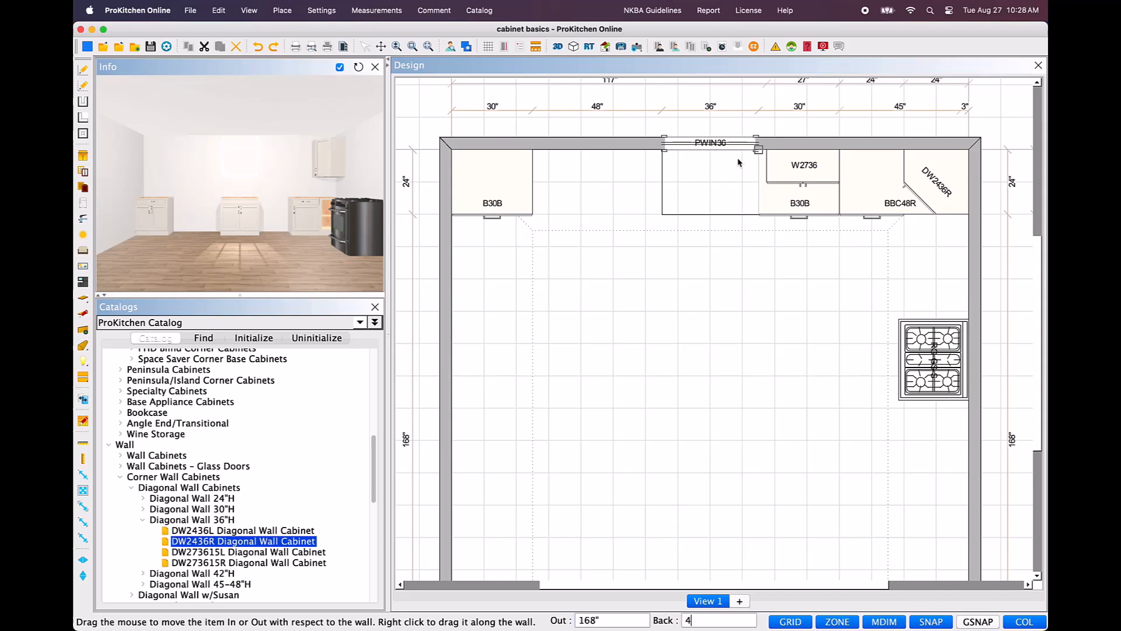
{"action": "key", "text": "Return"}
{"action": "left_click_drag", "start_coordinate": [739, 163], "coordinate": [720, 338]}
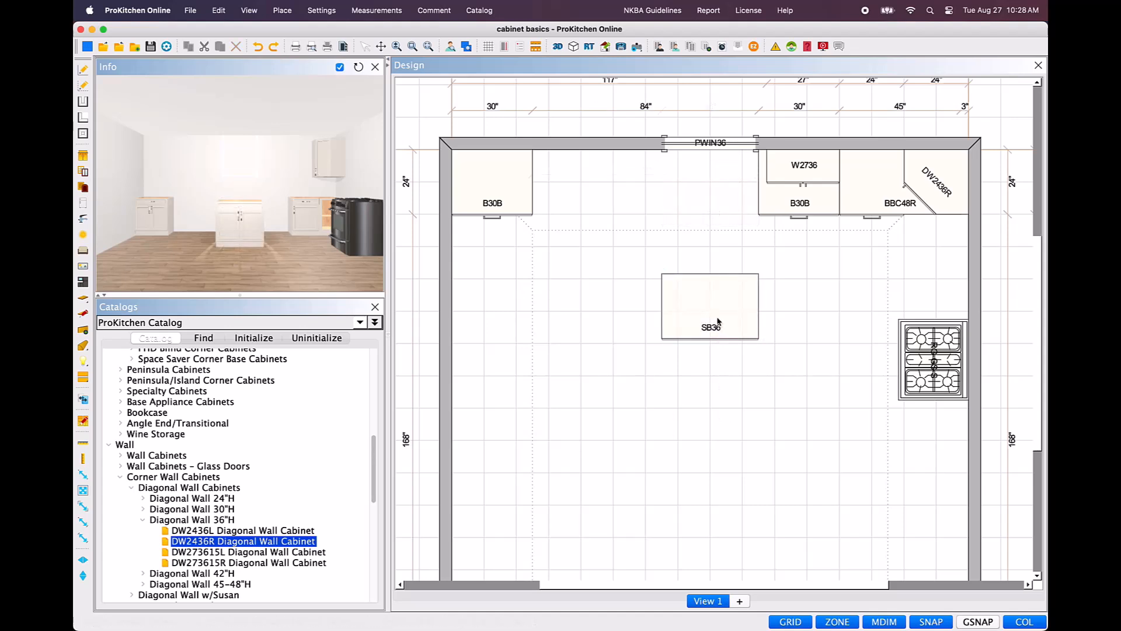
{"action": "left_click", "coordinate": [719, 321]}
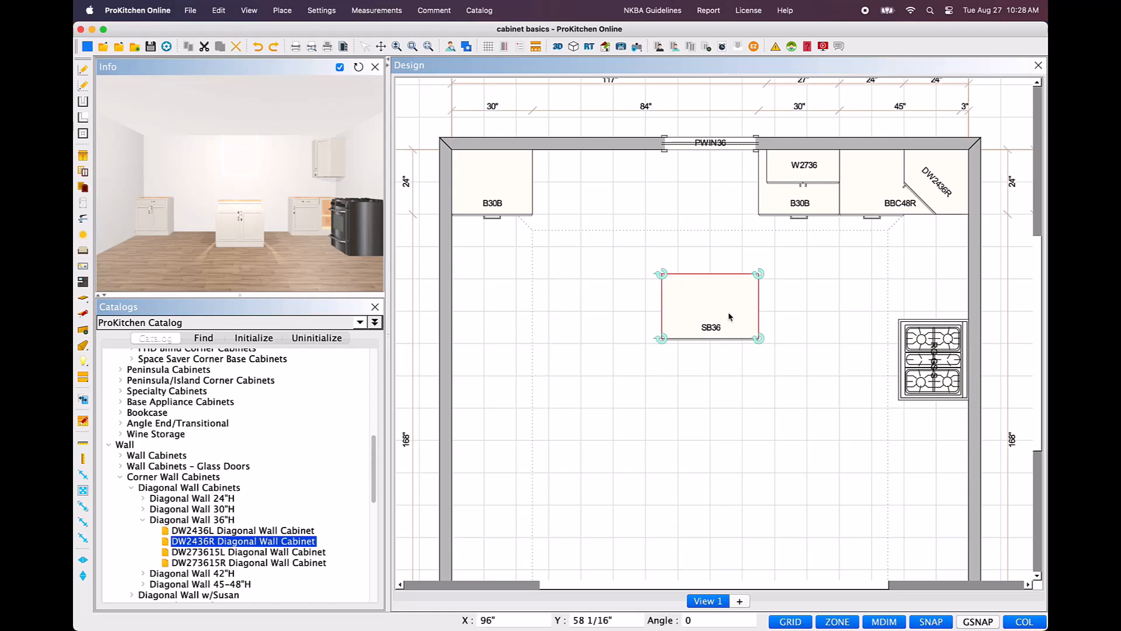
{"action": "left_click_drag", "start_coordinate": [703, 293], "coordinate": [673, 156]}
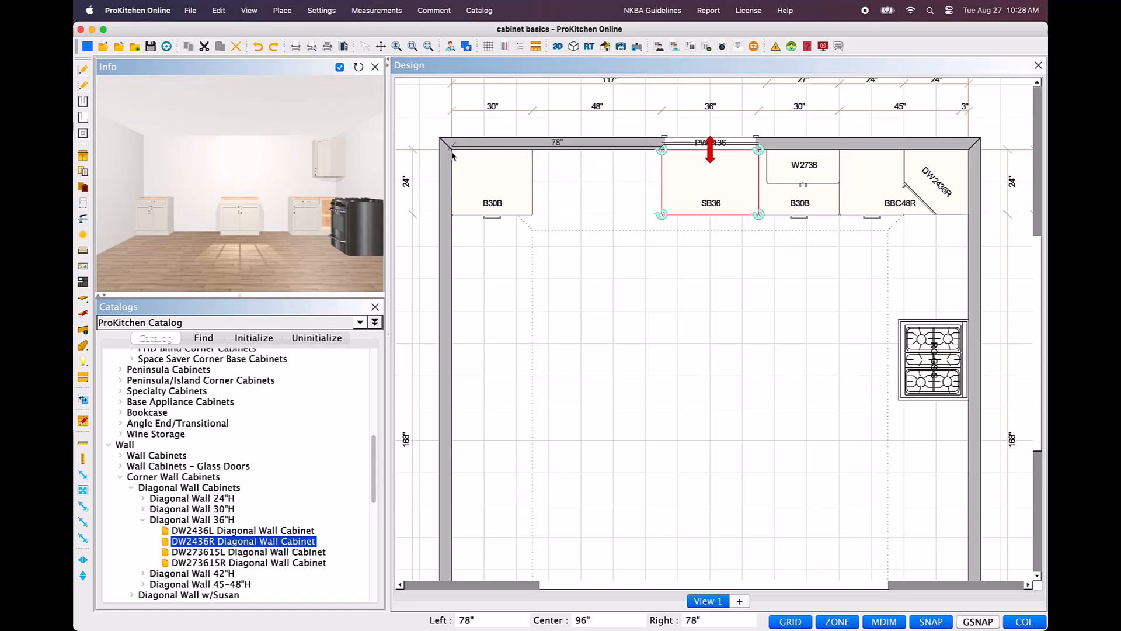
Move the B30B cabinet in the left corner 3" away from the side wall
{"action": "left_click", "coordinate": [502, 185]}
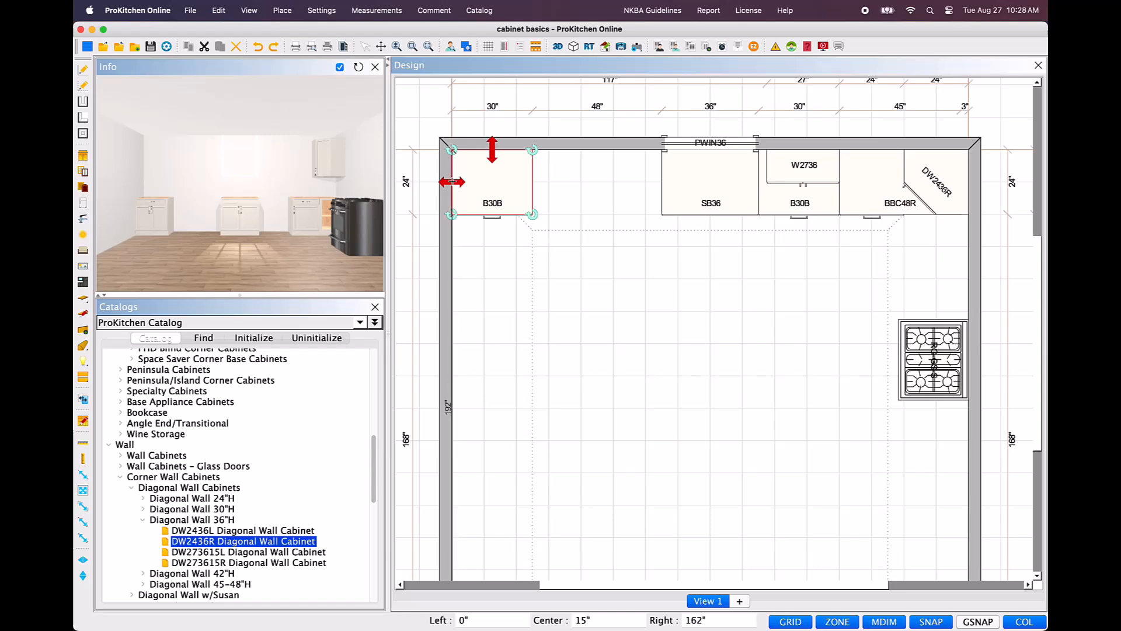
{"action": "left_click_drag", "start_coordinate": [451, 181], "coordinate": [555, 177]}
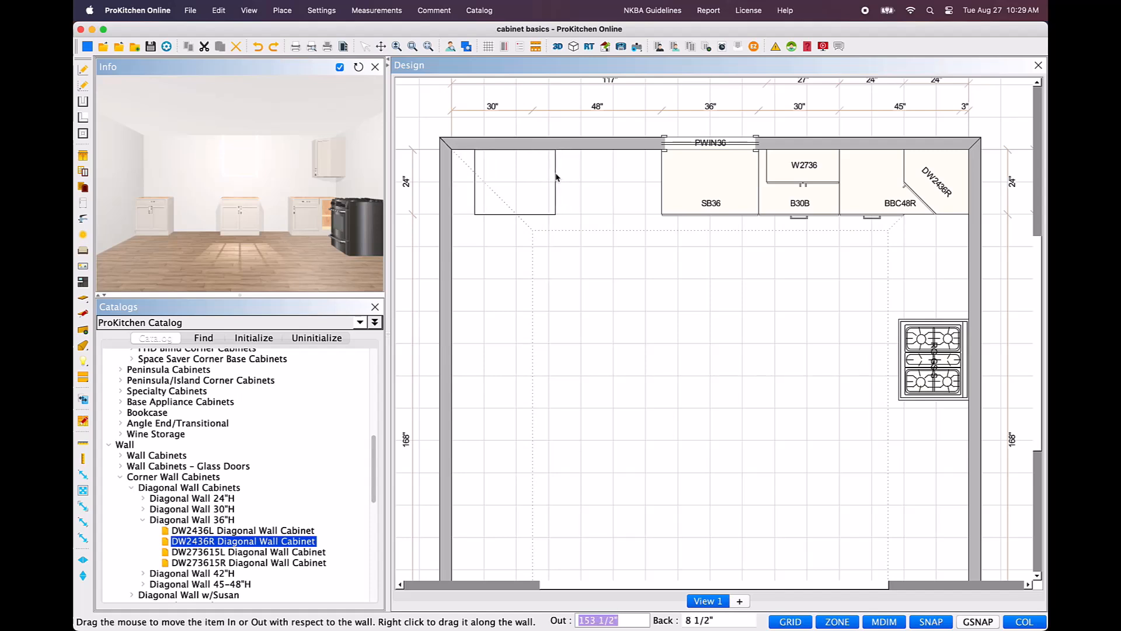
{"action": "key", "text": "Tab"}
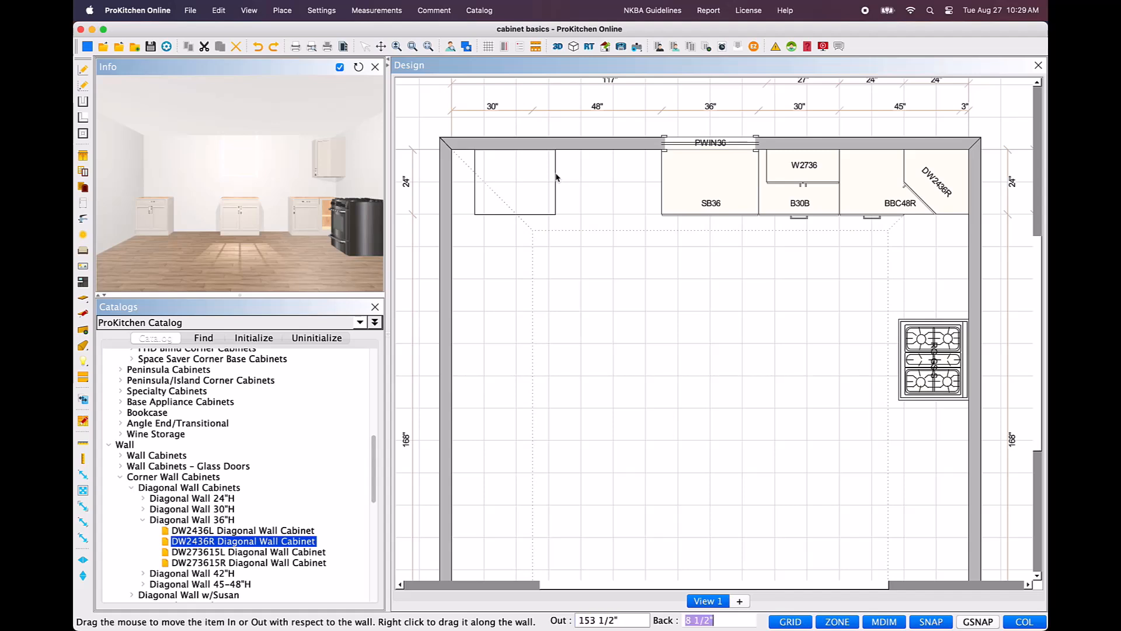
{"action": "type", "text": "3"}
{"action": "key", "text": "Return"}
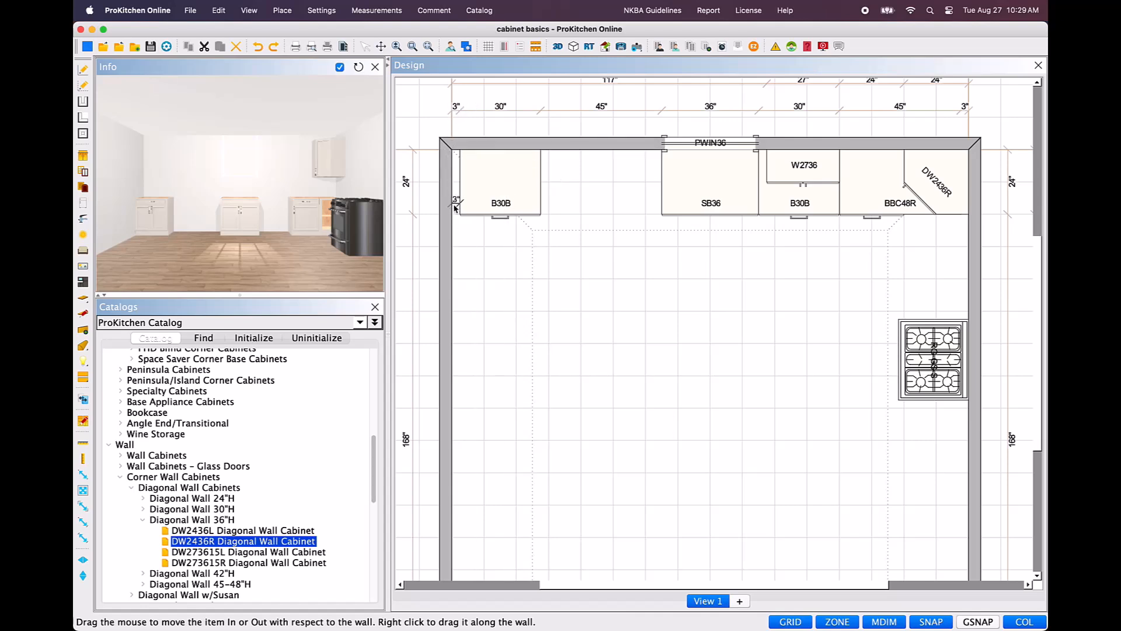
Set the left offset of the B30B cabinet near the left corner to 27"
{"action": "left_click", "coordinate": [514, 189]}
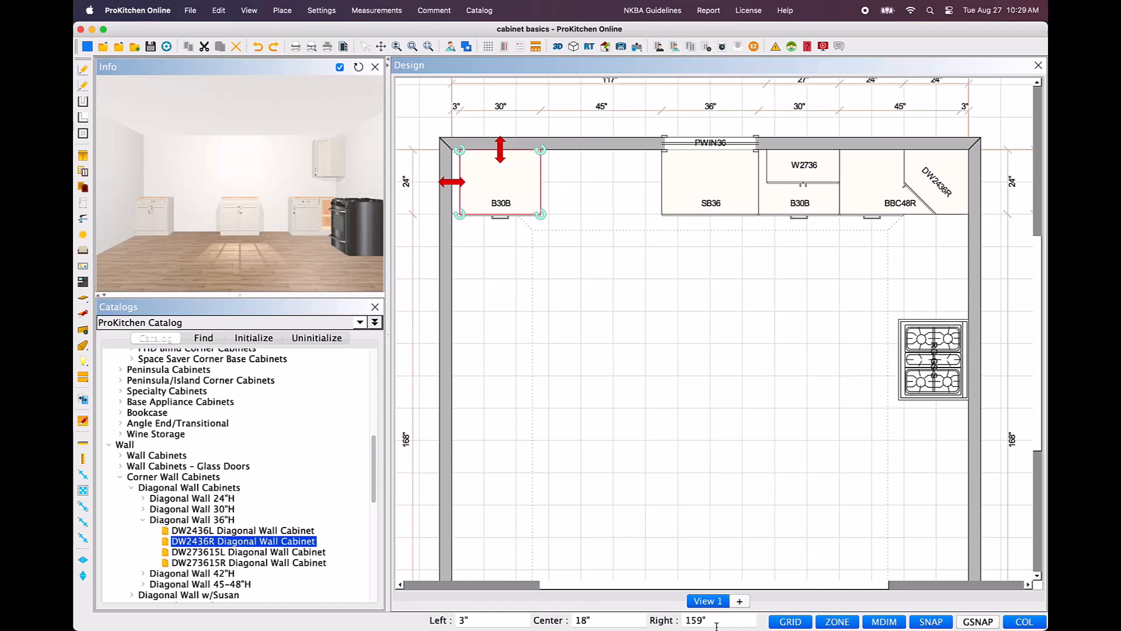
{"action": "left_click", "coordinate": [492, 620]}
{"action": "type", "text": "27"}
{"action": "key", "text": "Return"}
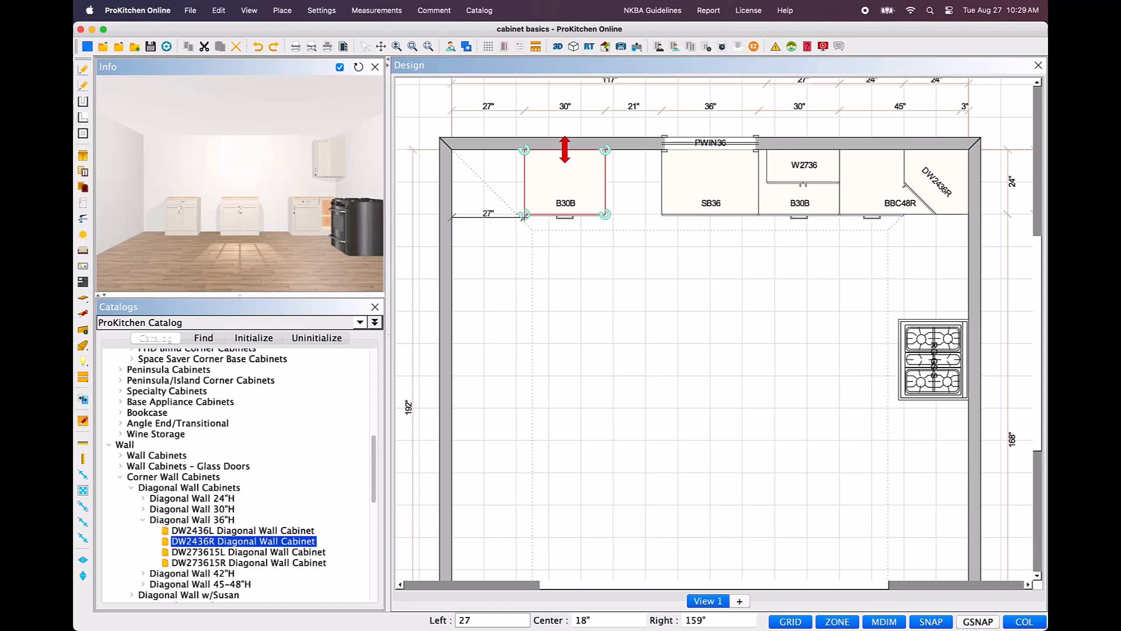
Rotate the left B30B cabinet by -90 degrees about its front-left corner and undo the rotation
{"action": "left_click_drag", "start_coordinate": [524, 219], "coordinate": [557, 220]}
{"action": "type", "text": "-"}
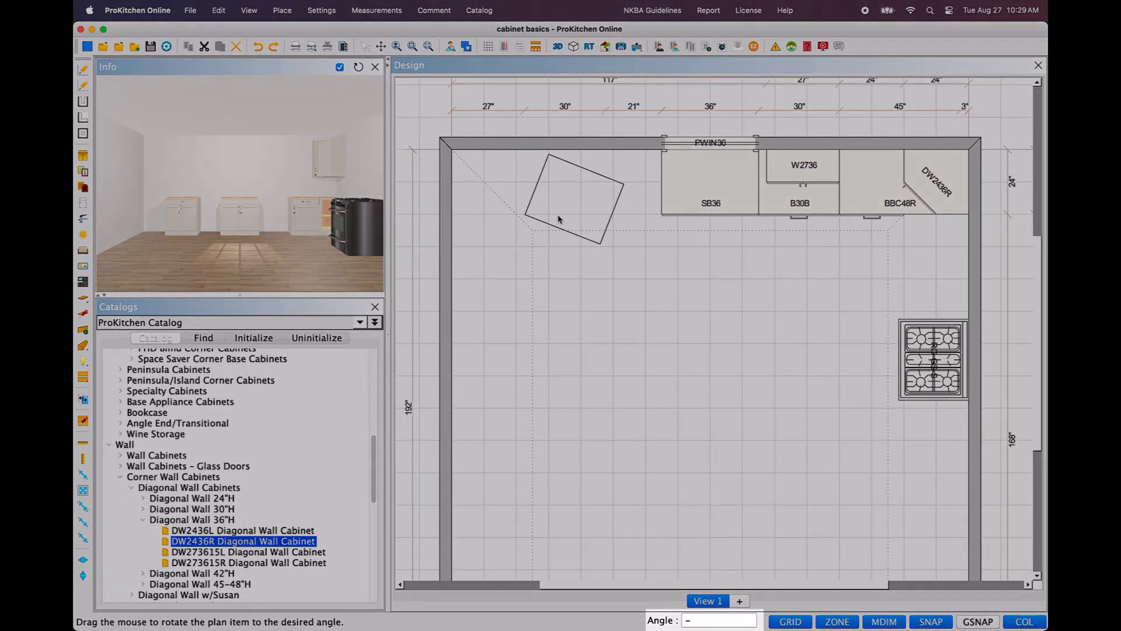
{"action": "type", "text": "90"}
{"action": "key", "text": "Return"}
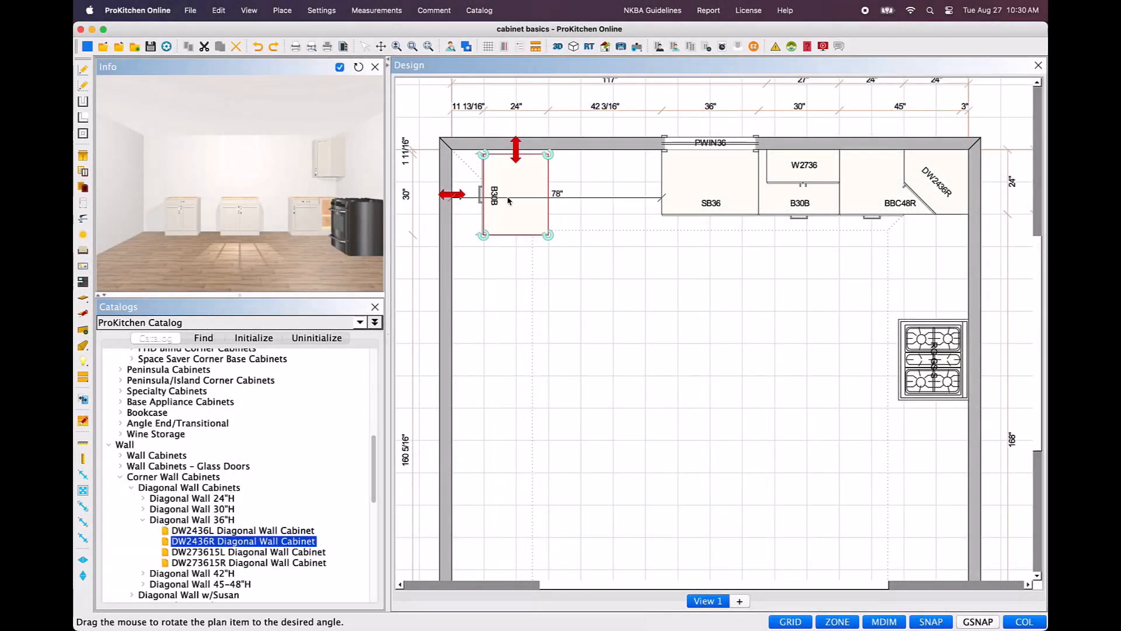
{"action": "left_click", "coordinate": [258, 46]}
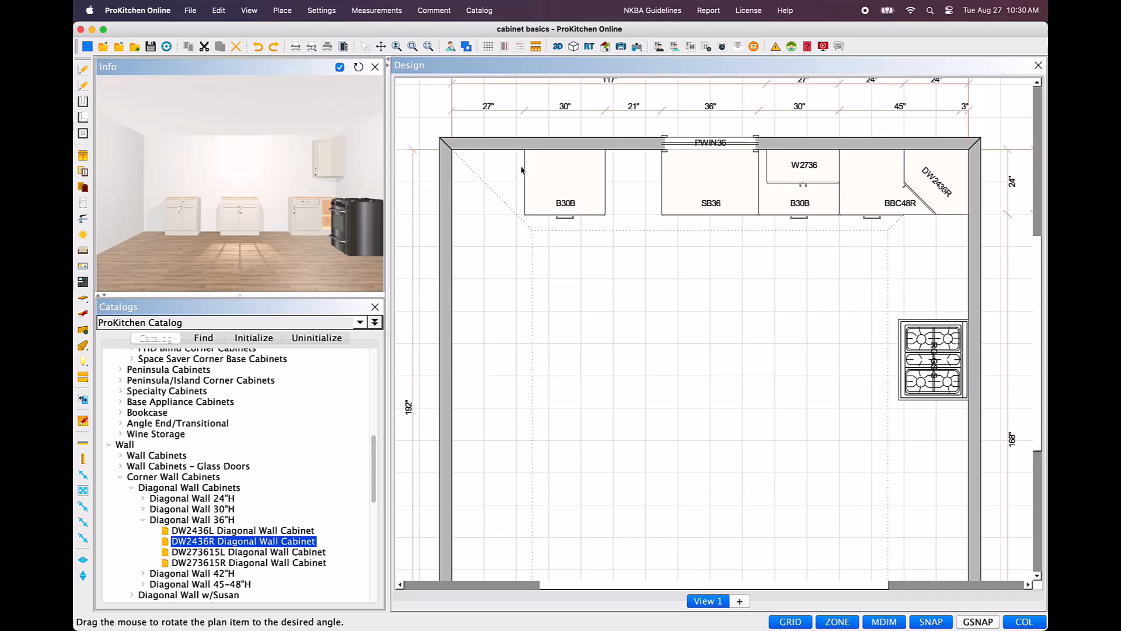
Try to rotate the left B30B cabinet freehand about its front-left corner
{"action": "left_click", "coordinate": [568, 193]}
{"action": "left_click", "coordinate": [525, 213]}
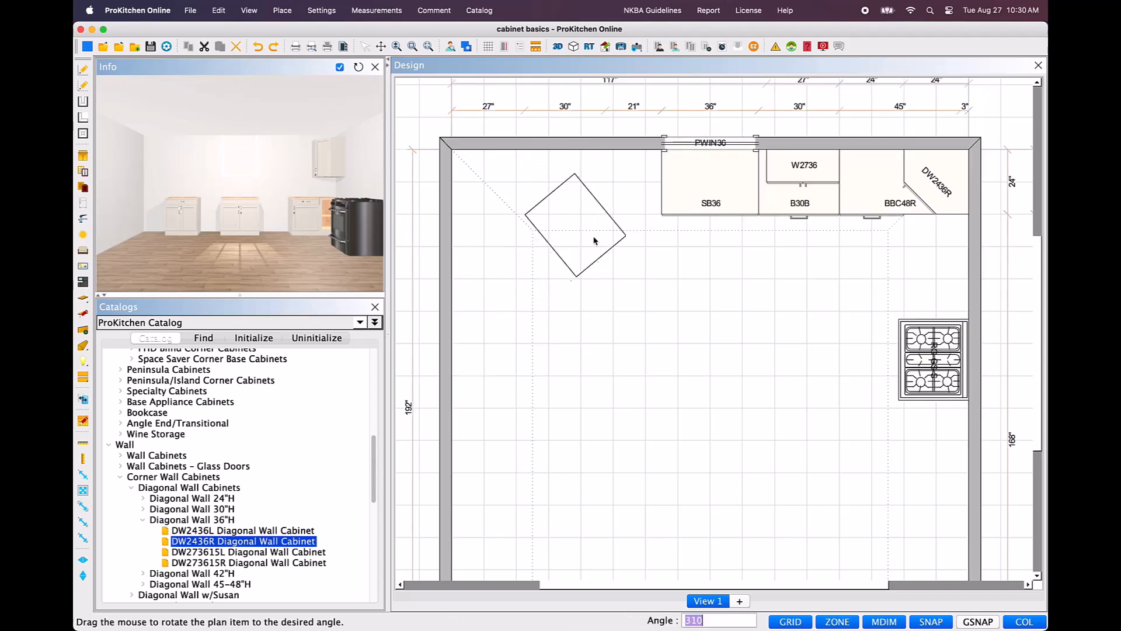
{"action": "left_click", "coordinate": [583, 174]}
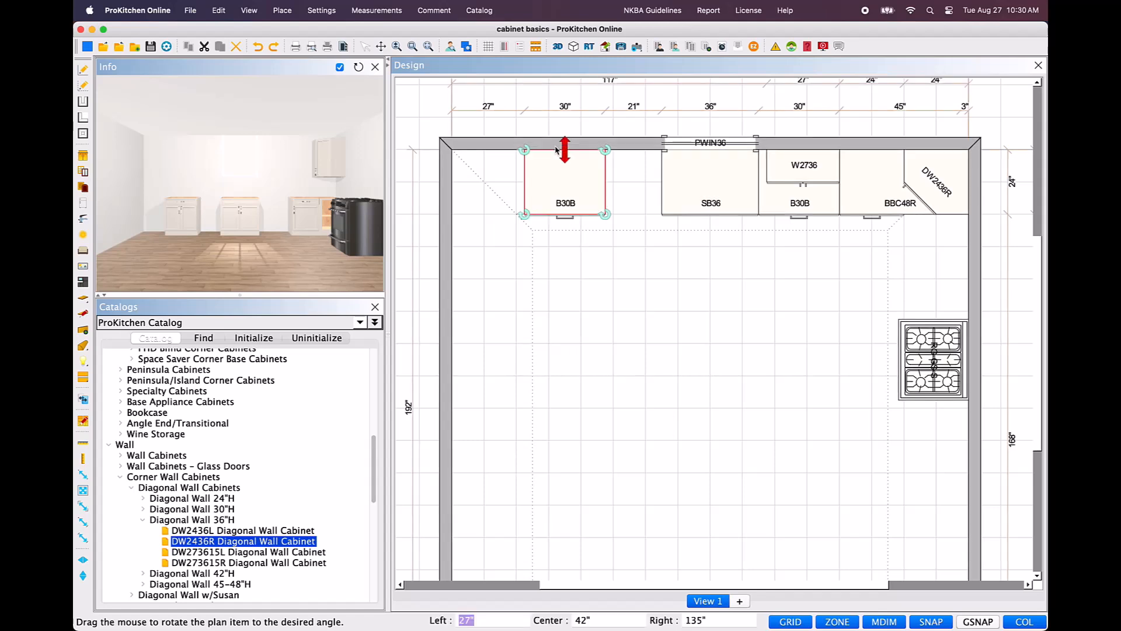
Move the left B30B cabinet out into the open floor and rotate it freehand about a corner to an angle of 394 degrees
{"action": "left_click_drag", "start_coordinate": [593, 207], "coordinate": [668, 338]}
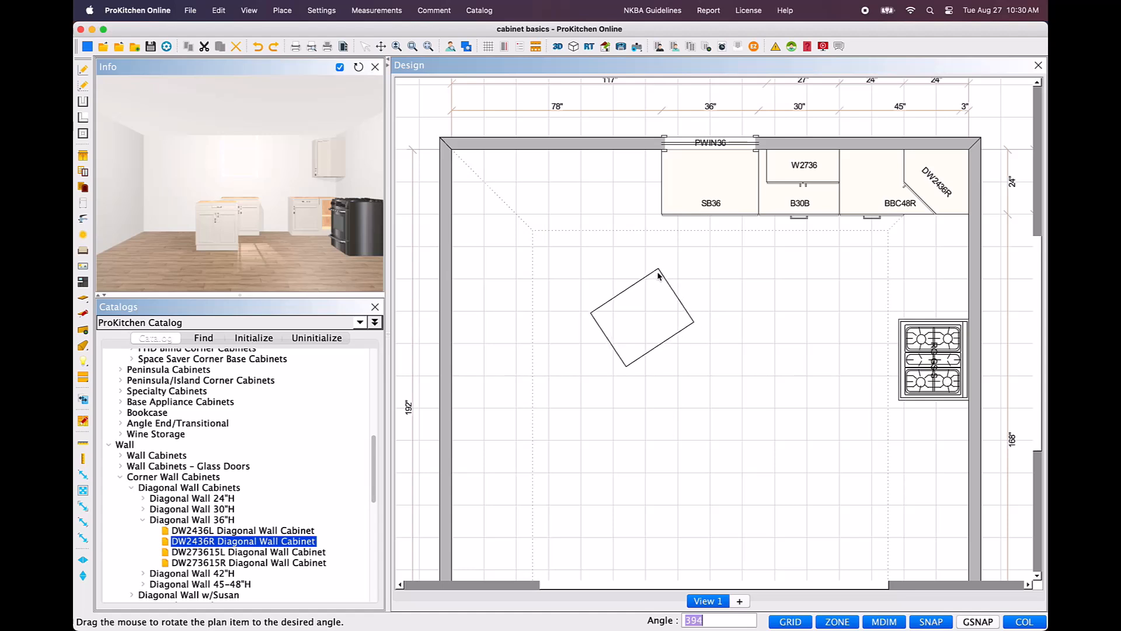
{"action": "left_click", "coordinate": [659, 286]}
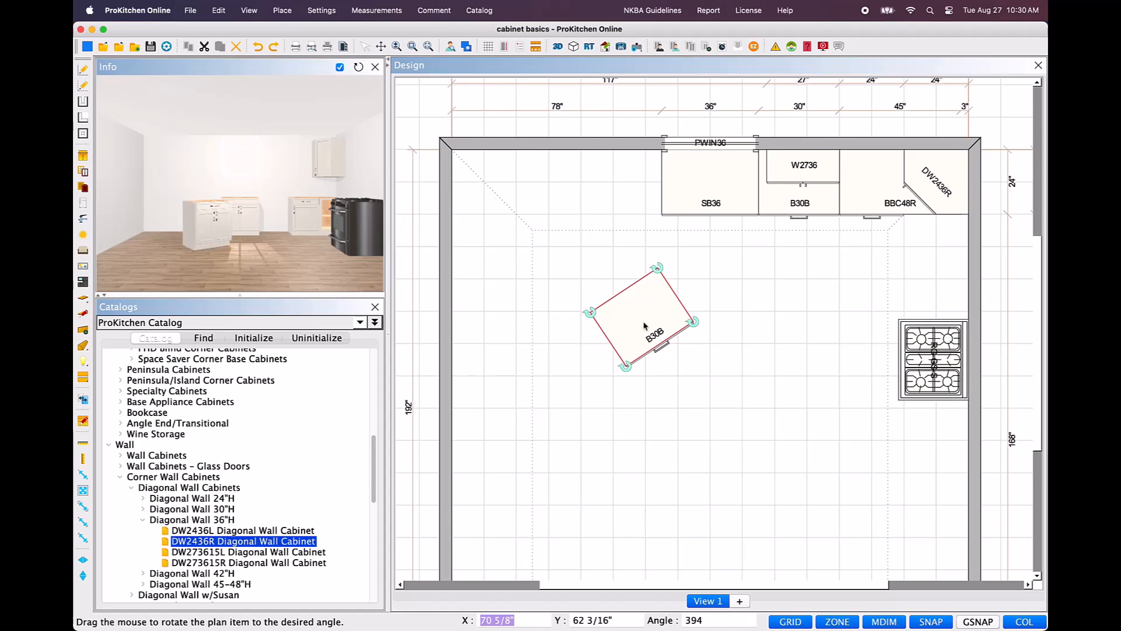
Try the angled B30B cabinet in the left corner with zone off, and snap it back against the window wall about 17 1/8" from the side wall
{"action": "left_click", "coordinate": [820, 621]}
{"action": "left_click_drag", "start_coordinate": [649, 321], "coordinate": [454, 196]}
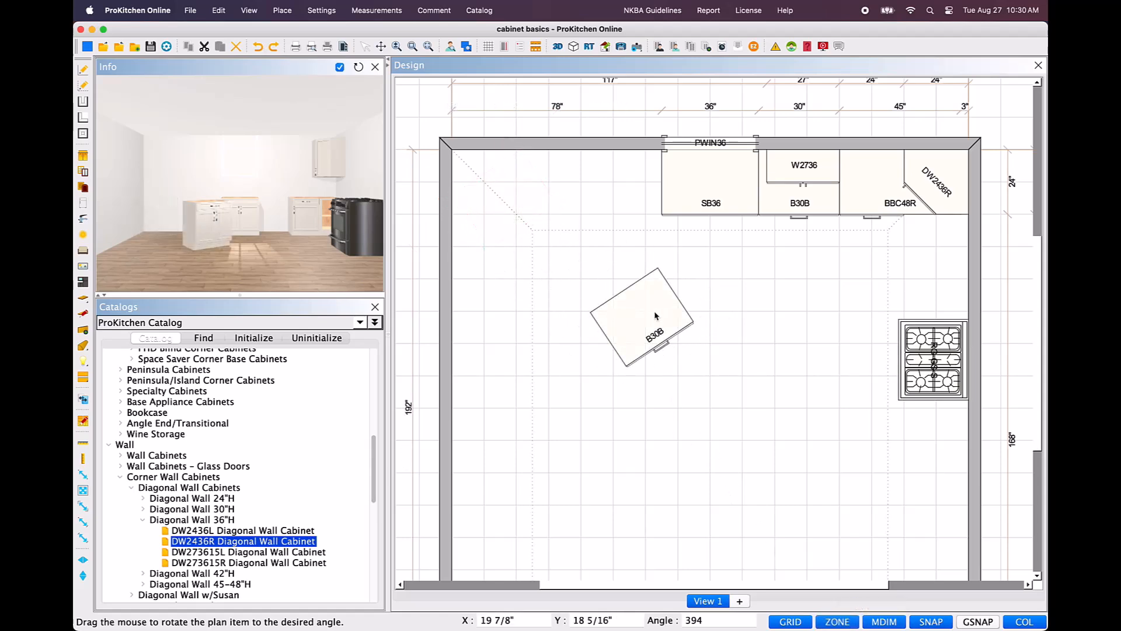
{"action": "left_click_drag", "start_coordinate": [655, 313], "coordinate": [500, 233]}
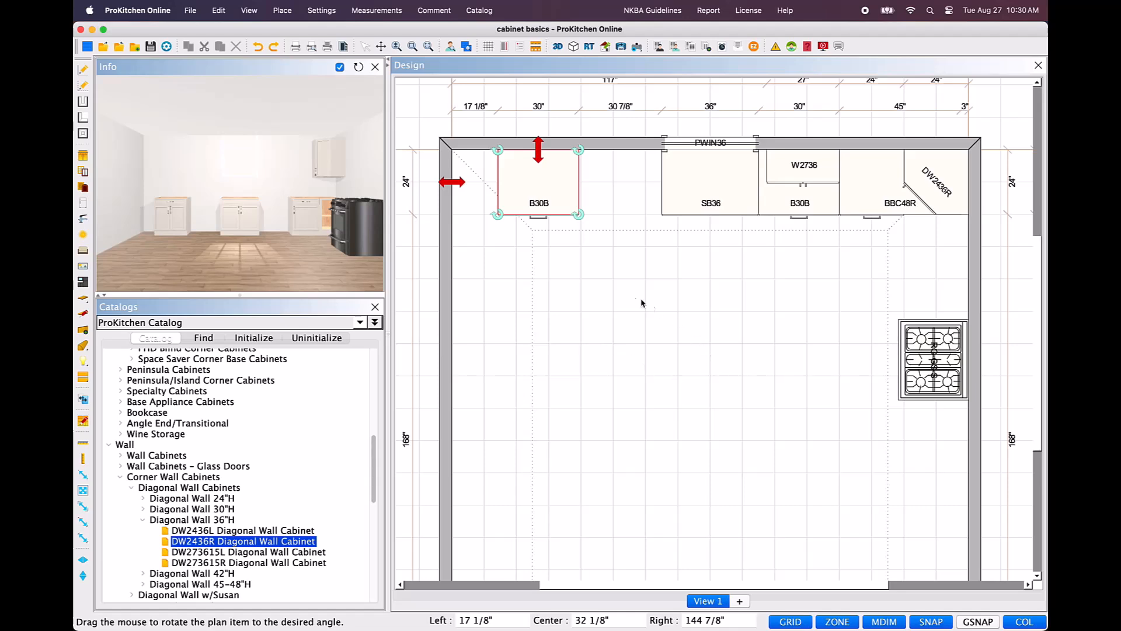
{"action": "left_click", "coordinate": [330, 15]}
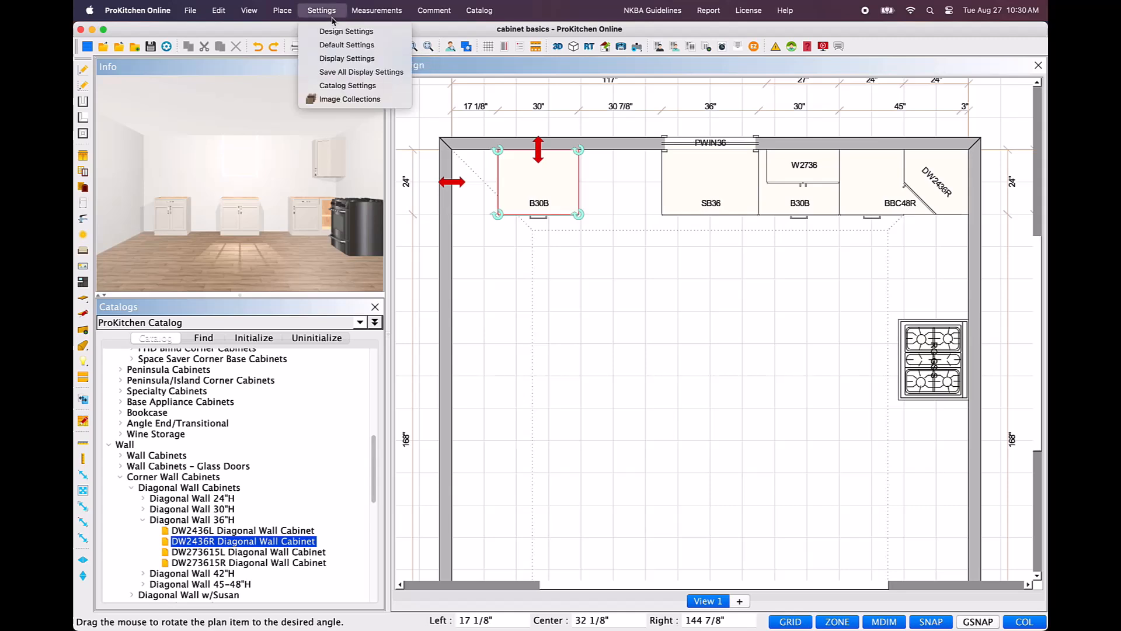
{"action": "left_click", "coordinate": [347, 44]}
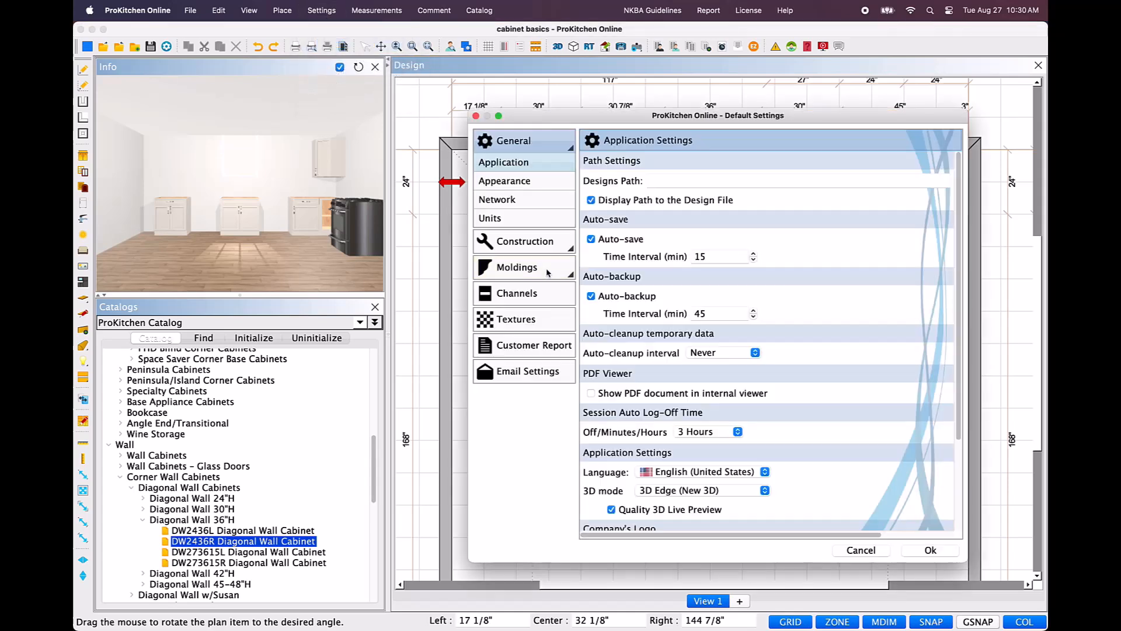
{"action": "left_click", "coordinate": [528, 180]}
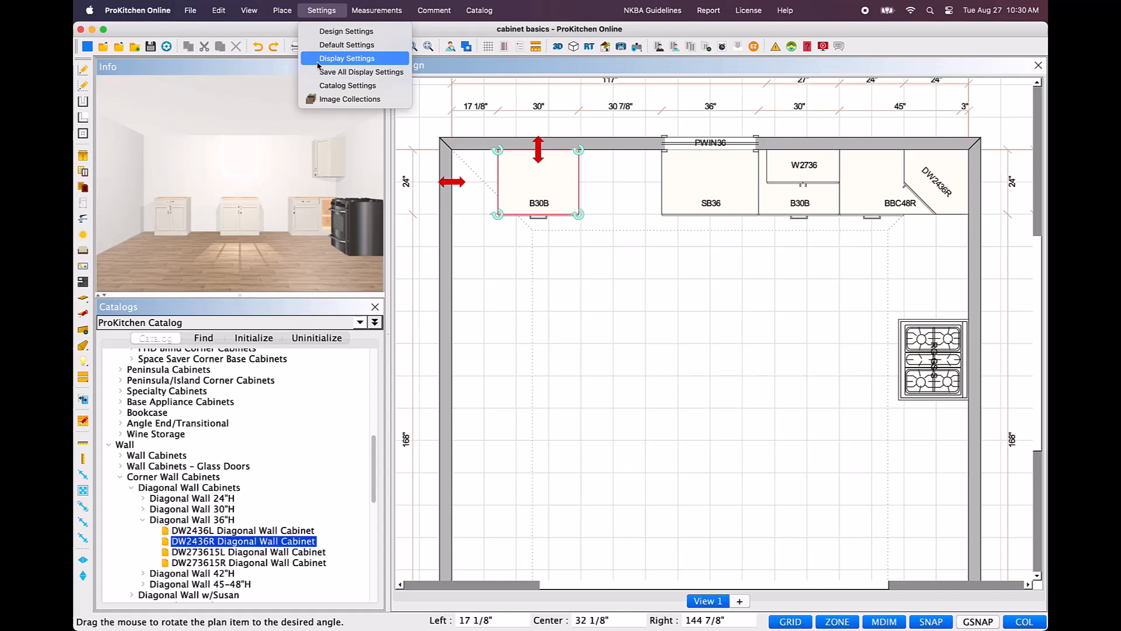
Examine the selection line and the wall, cabinet and rotation handle options in the view's display settings, leaving them unchanged
{"action": "right_click", "coordinate": [662, 344]}
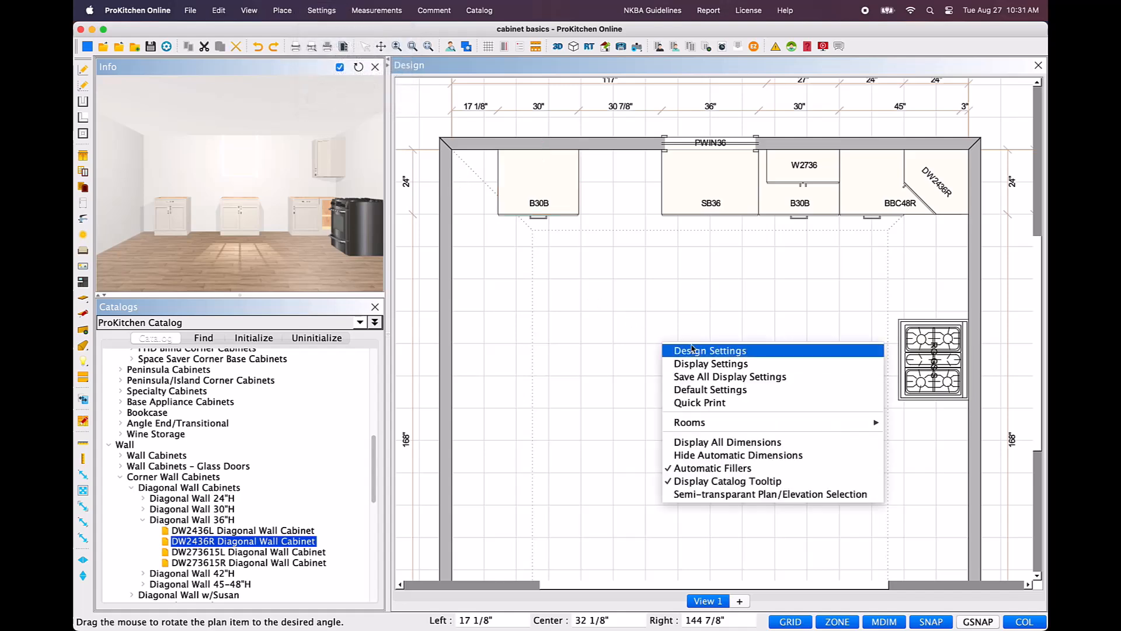
{"action": "left_click", "coordinate": [742, 362]}
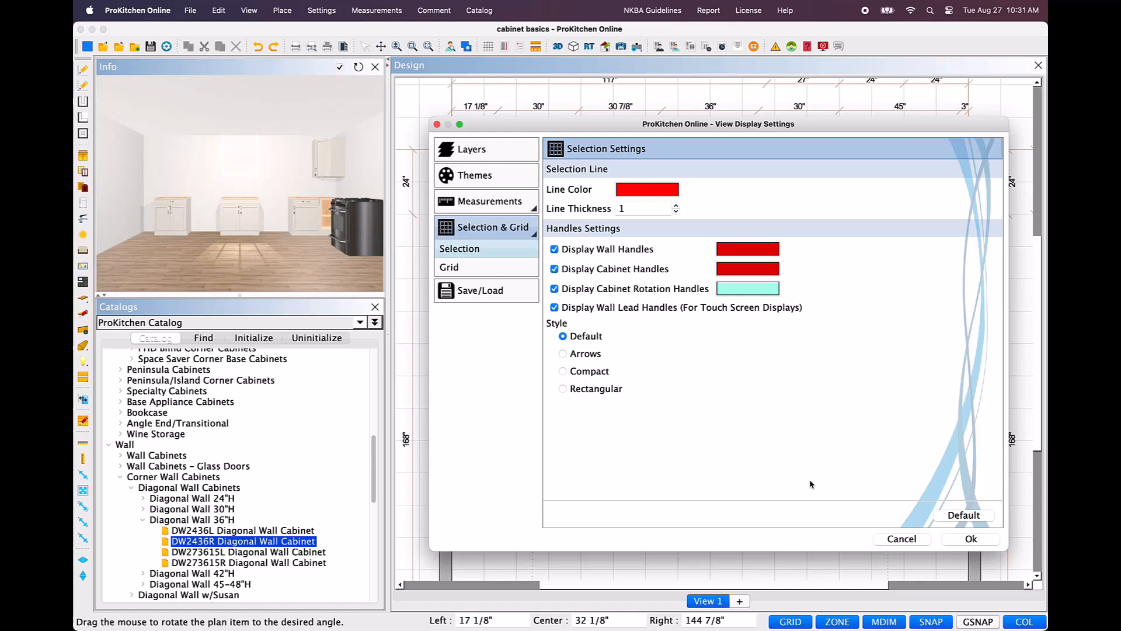
{"action": "left_click", "coordinate": [901, 539]}
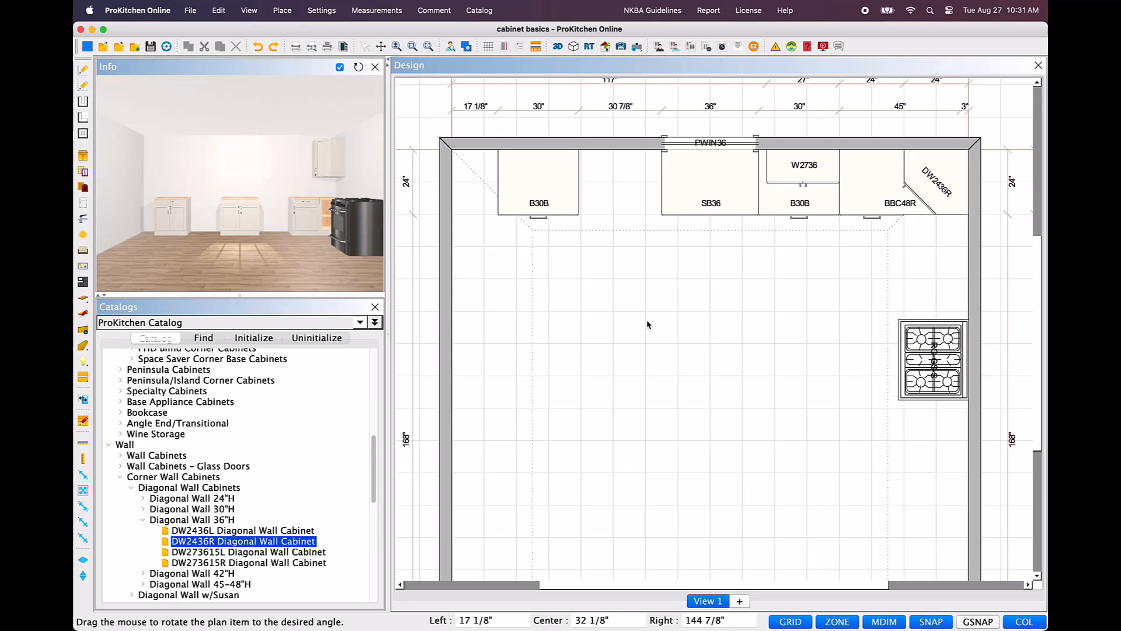
Show the available editing operations for the left B30B cabinet
{"action": "right_click", "coordinate": [562, 194]}
{"action": "mouse_move", "coordinate": [575, 214]}
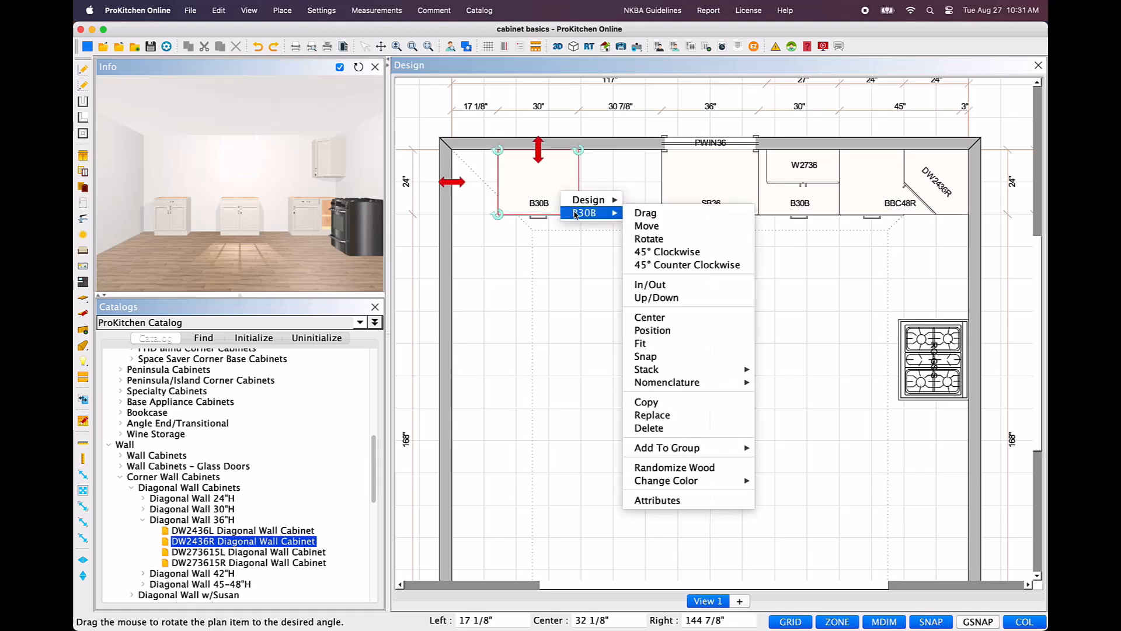